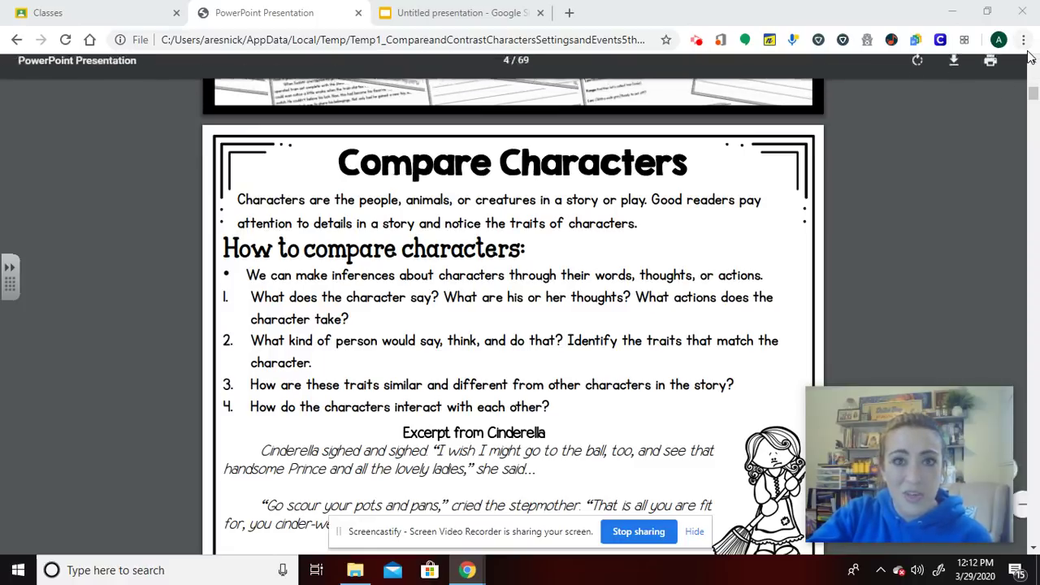
# Zoom Chrome's PDF view out to 50% so the whole worksheet page fits on screen.
pyautogui.click(1024, 40)
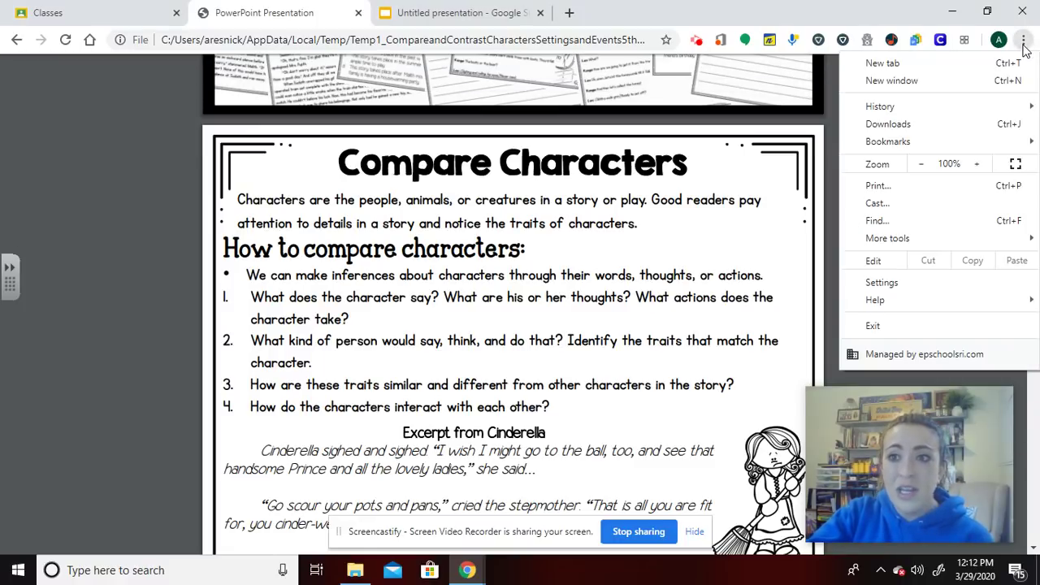
pyautogui.click(921, 167)
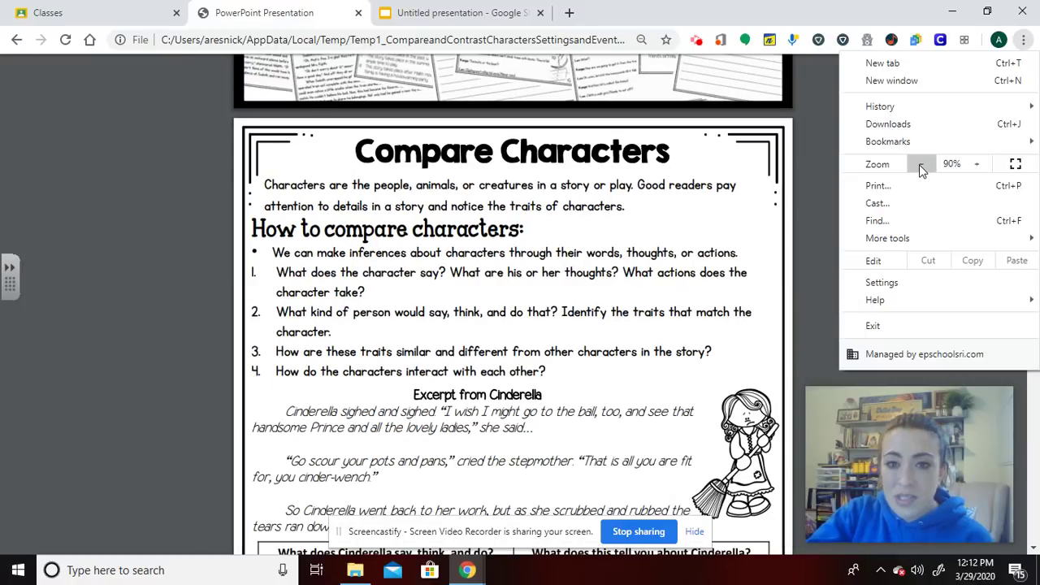
pyautogui.click(922, 166)
pyautogui.click(921, 167)
pyautogui.click(921, 166)
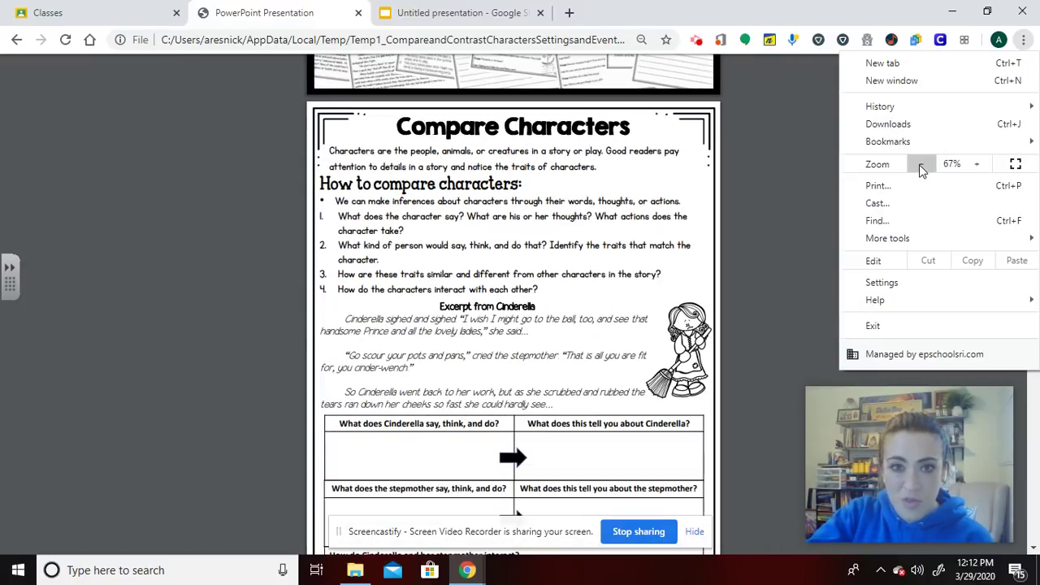
pyautogui.click(922, 167)
pyautogui.click(735, 257)
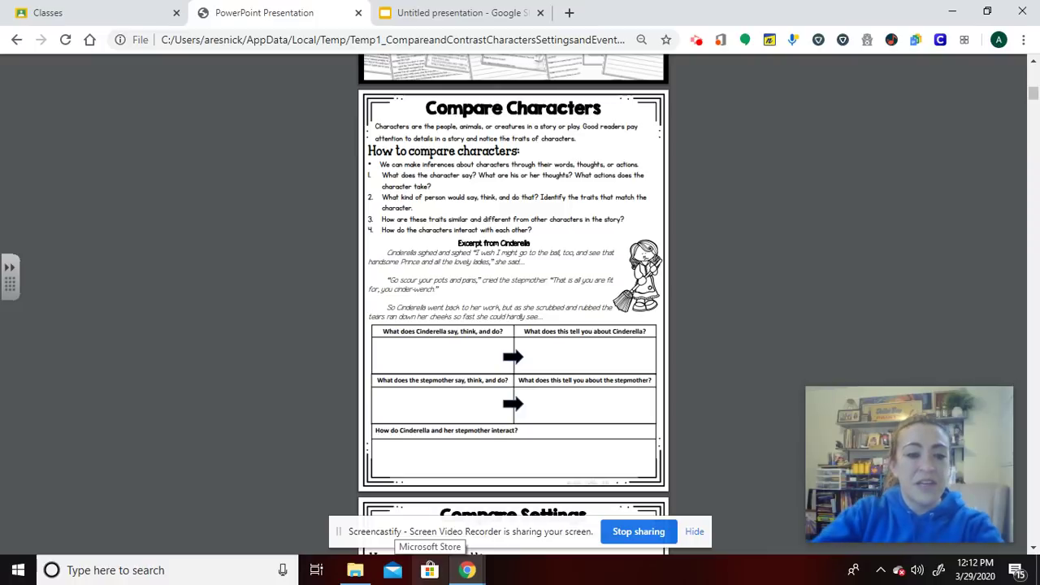
# Launch Snipping Tool by searching 'snipping' in Windows search, then start a new snip.
pyautogui.click(150, 570)
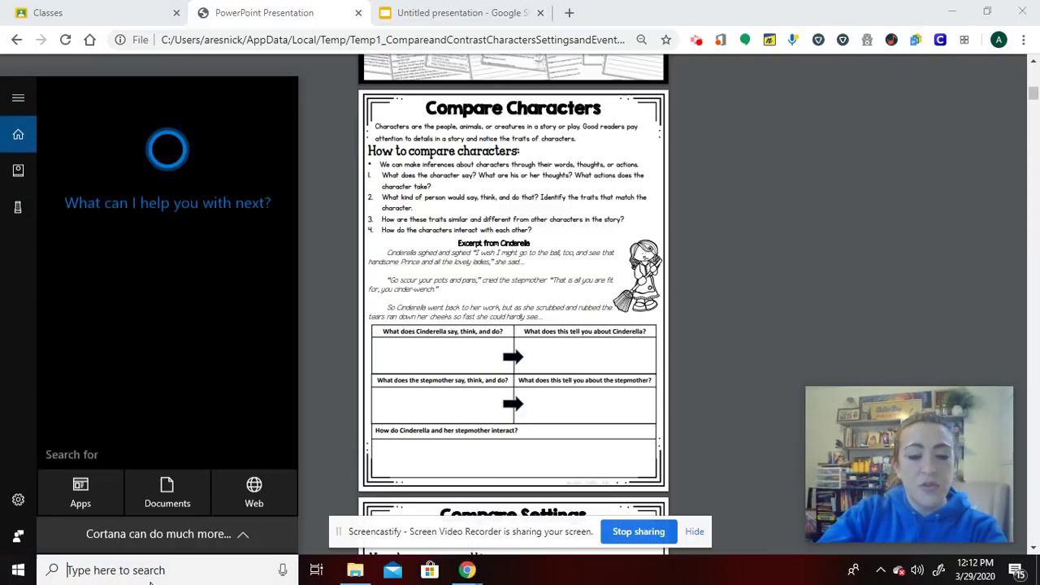
pyautogui.write('snipp')
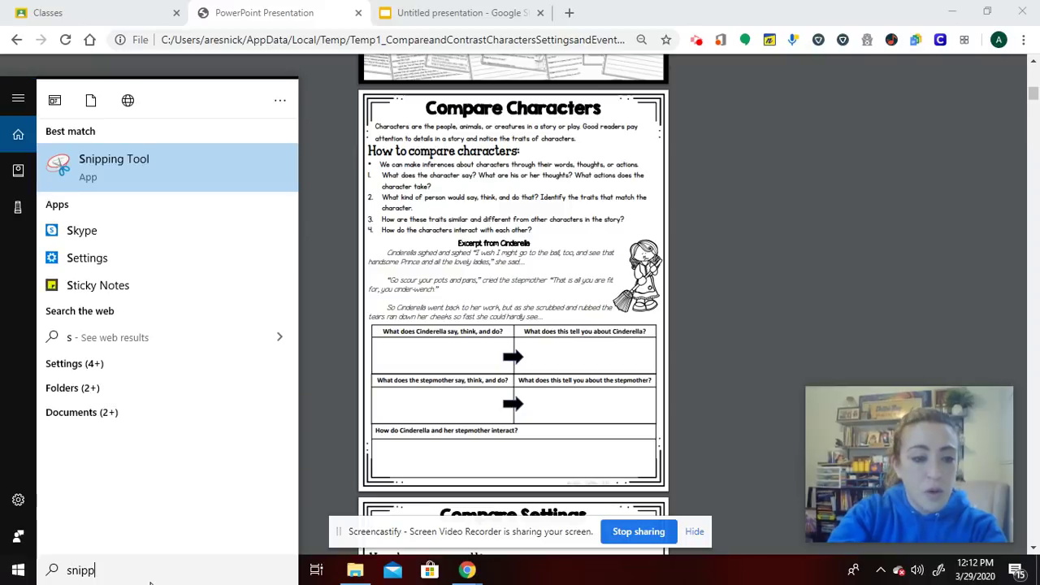
pyautogui.write('ing')
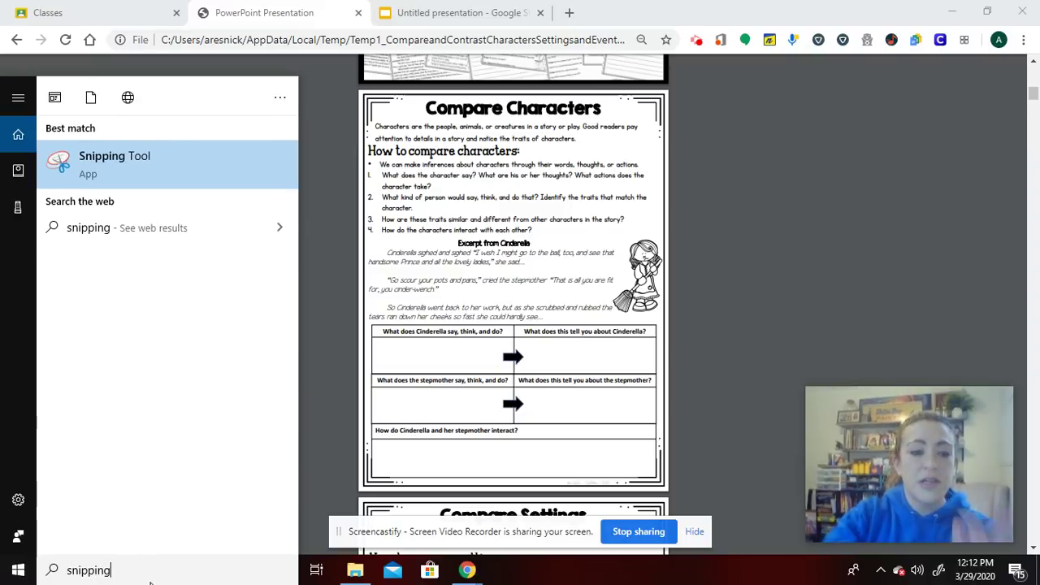
pyautogui.click(114, 167)
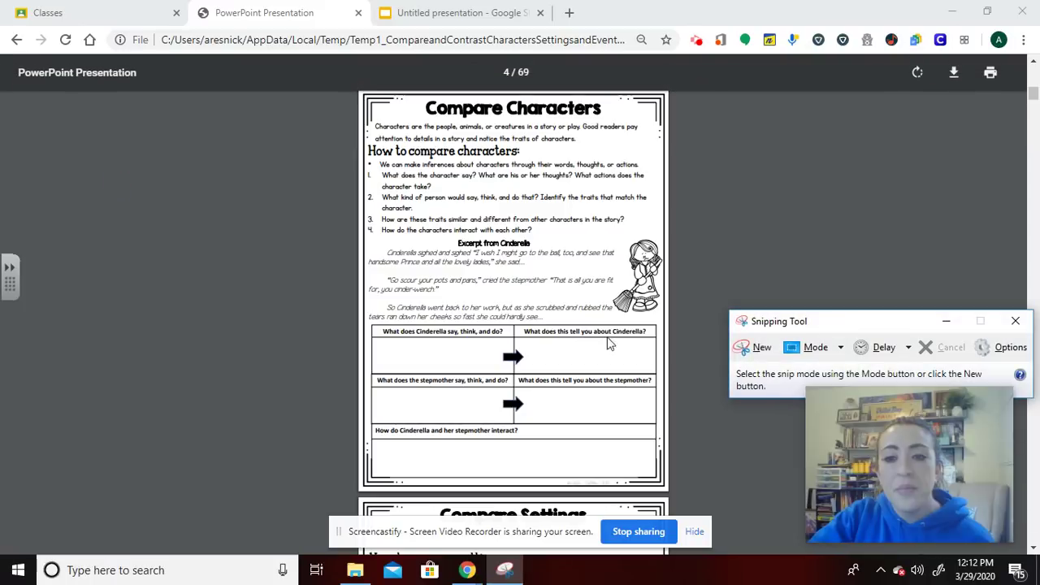
pyautogui.click(752, 348)
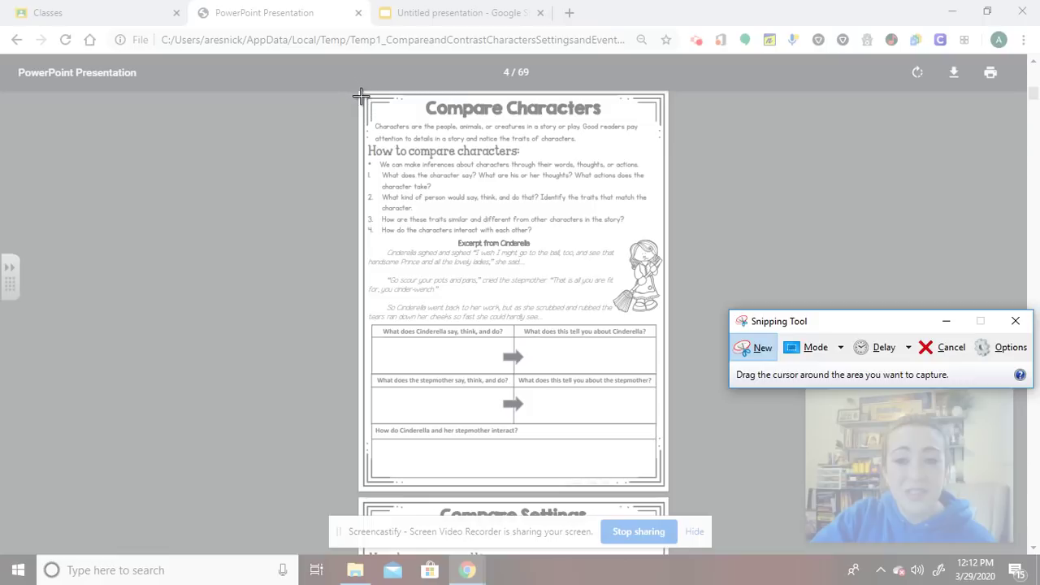
# Snip the whole Compare Characters worksheet page and bring up File > Save As.
pyautogui.moveTo(361, 91); pyautogui.dragTo(669, 493)
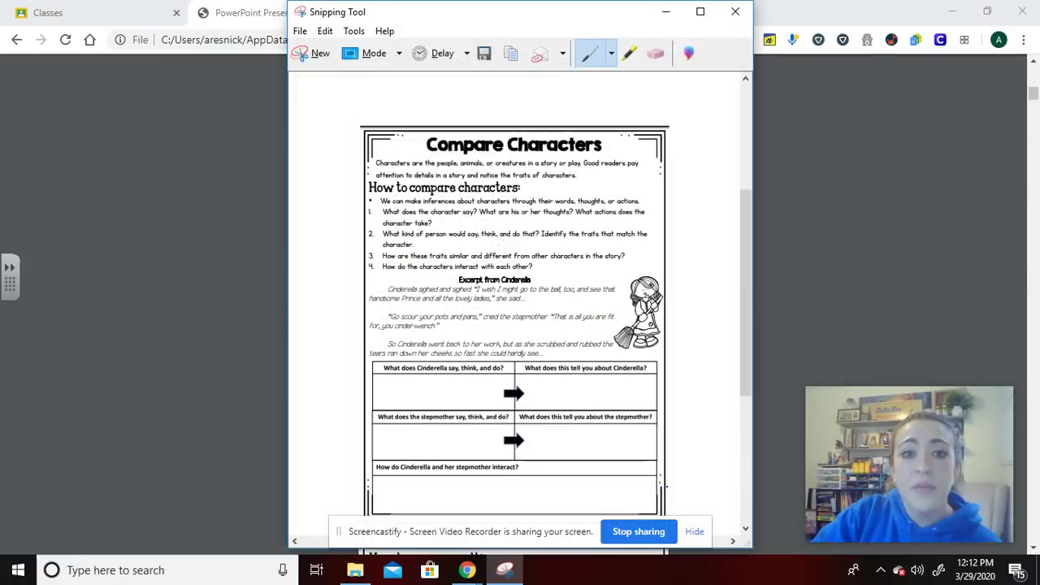
pyautogui.click(300, 31)
pyautogui.click(323, 70)
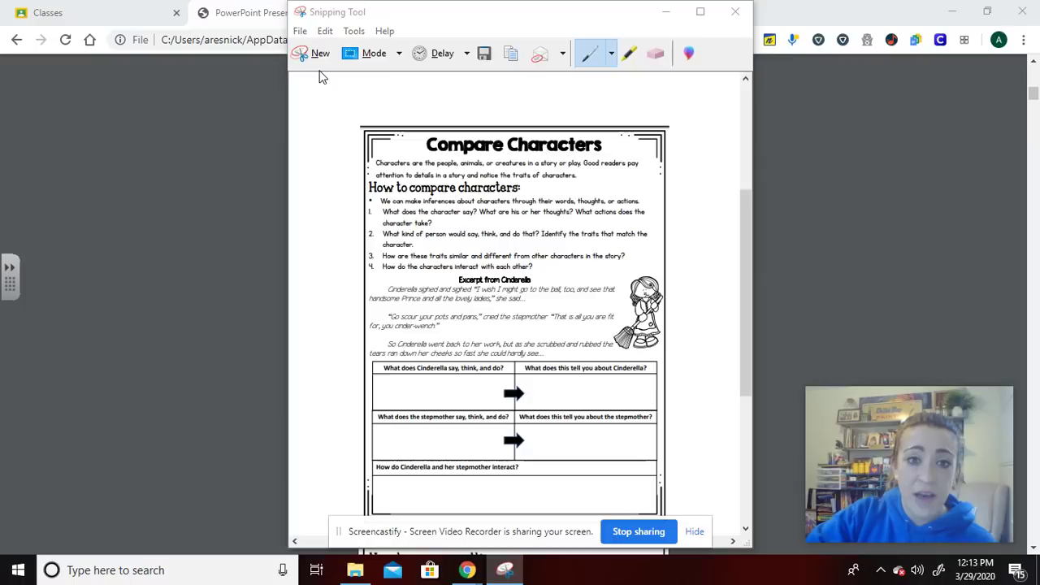
# Save the snip as JPEG 'Compare Character Worksheet Digital PDF' on the Desktop.
pyautogui.click(488, 300)
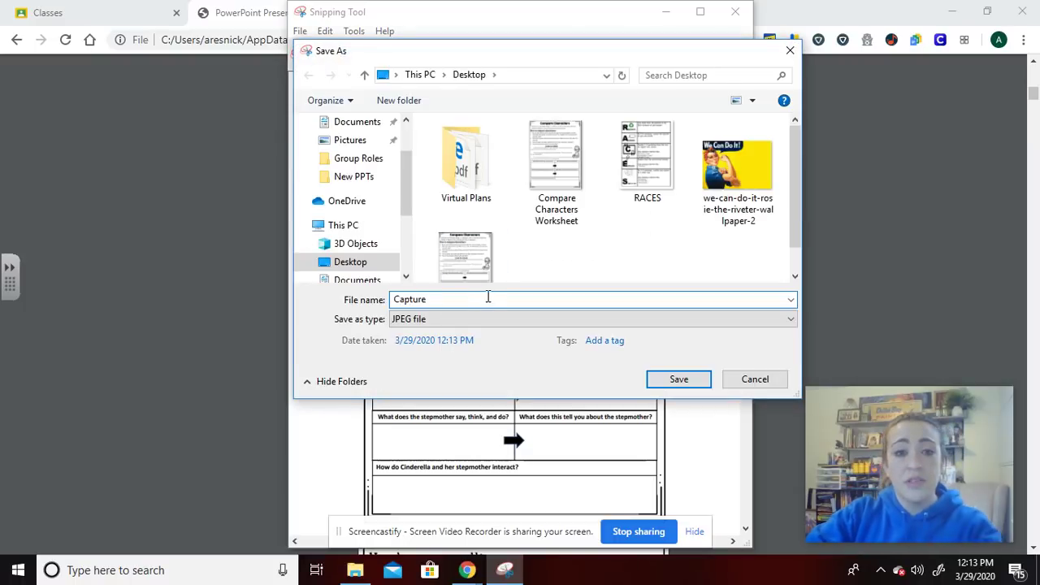
pyautogui.write('\\')
pyautogui.press('BackSpace')
pyautogui.press('BackSpace')
pyautogui.press('BackSpace')
pyautogui.press('BackSpace')
pyautogui.press('BackSpace')
pyautogui.press('BackSpace')
pyautogui.press('BackSpace')
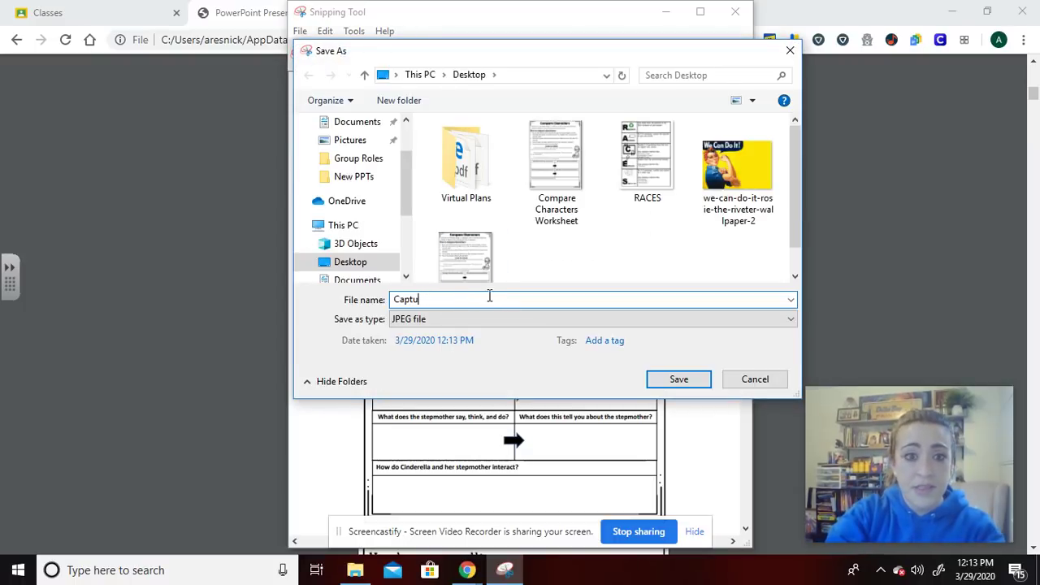
pyautogui.write('ompare')
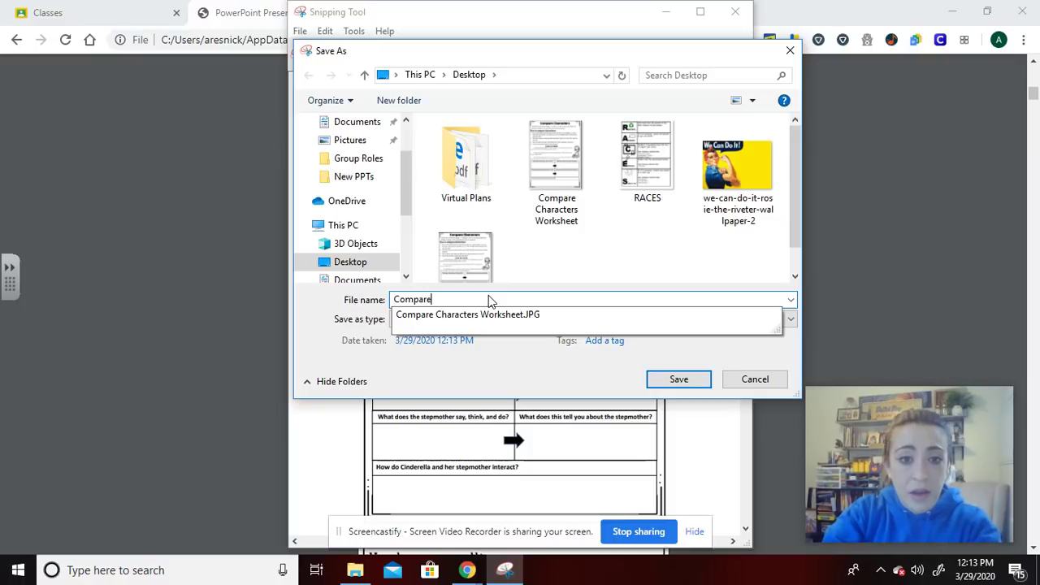
pyautogui.write(' Chrac')
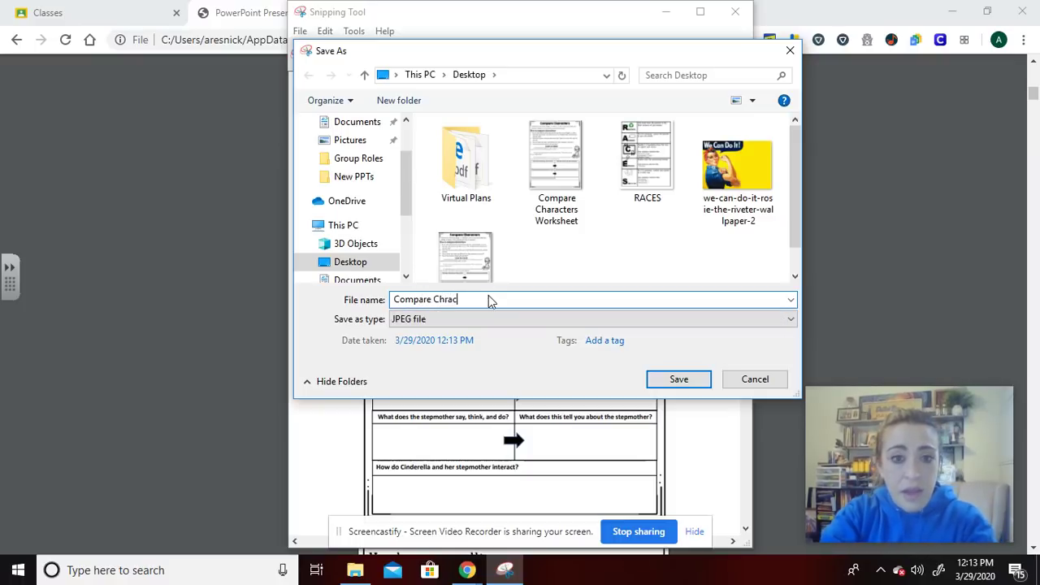
pyautogui.write('ter')
pyautogui.press('BackSpace')
pyautogui.press('BackSpace')
pyautogui.press('BackSpace')
pyautogui.press('BackSpace')
pyautogui.press('BackSpace')
pyautogui.press('BackSpace')
pyautogui.write('arac')
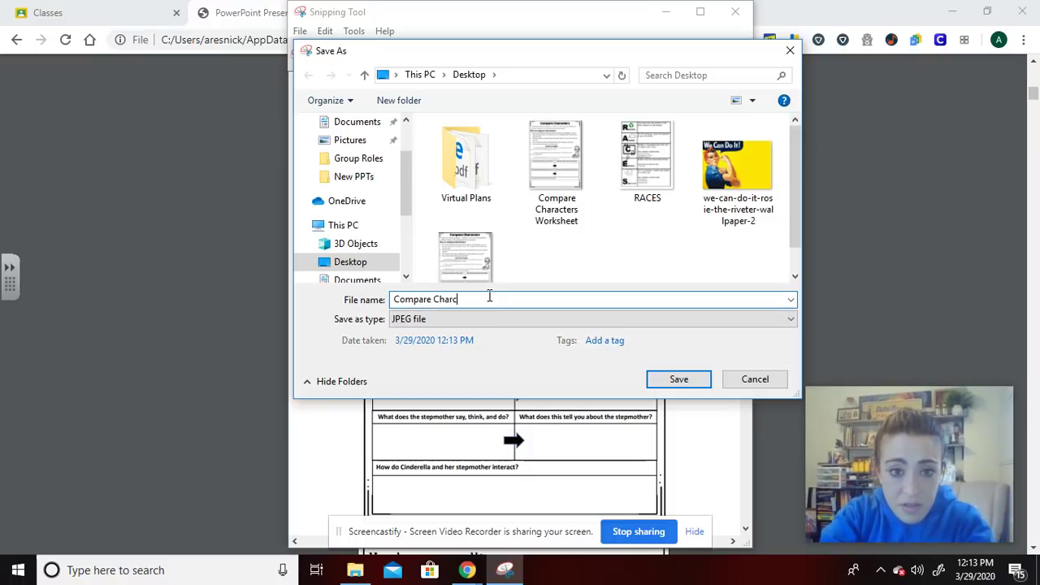
pyautogui.write('ter Works')
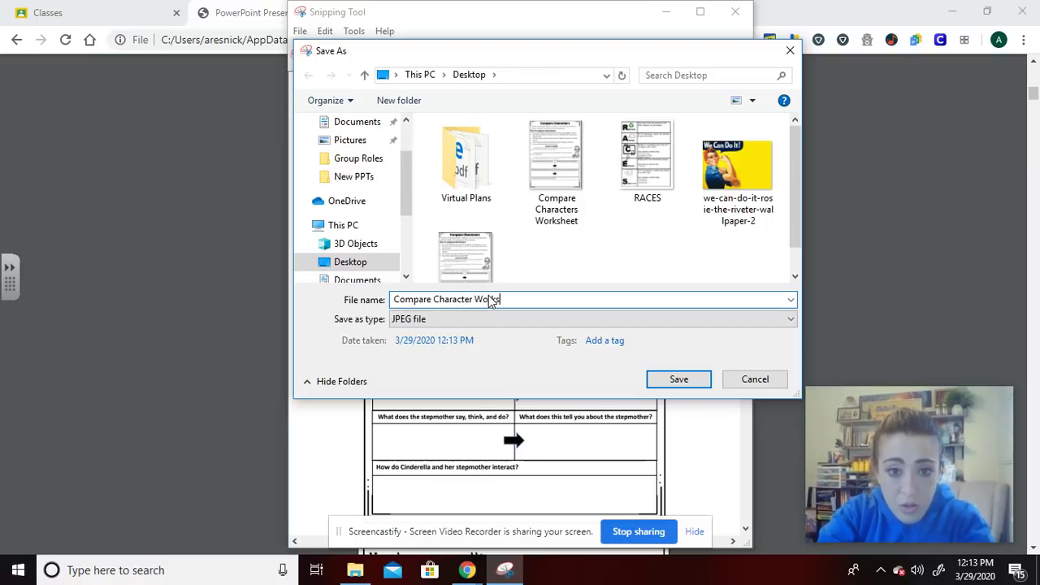
pyautogui.write('heet P')
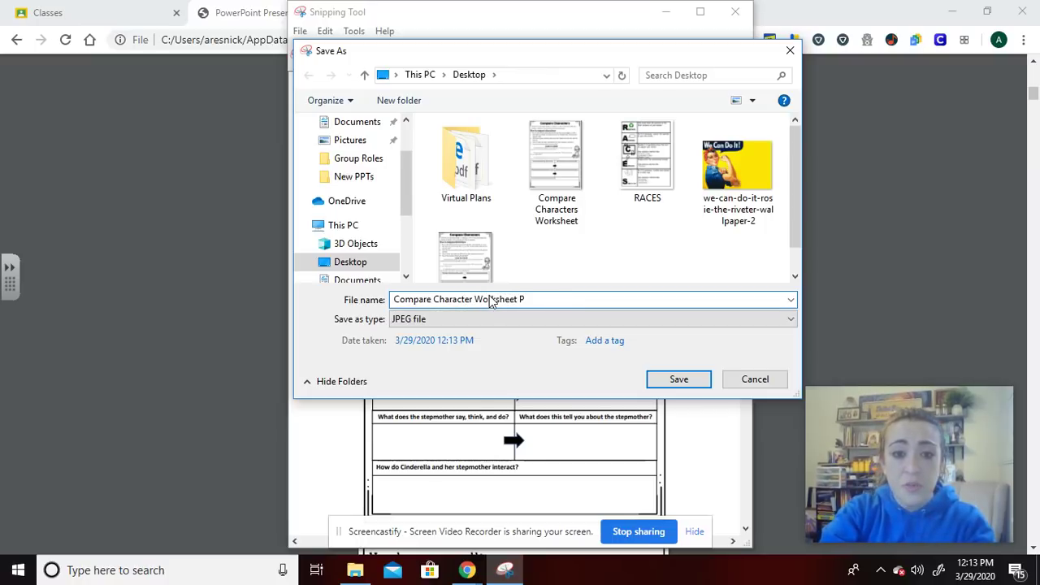
pyautogui.write('DF')
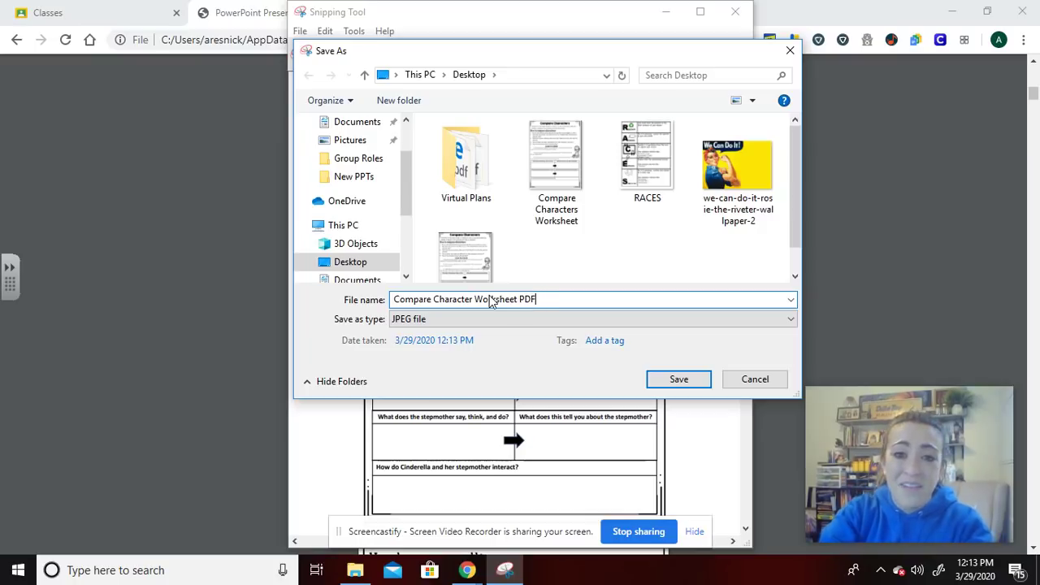
pyautogui.press('Left')
pyautogui.press('Left')
pyautogui.press('Left')
pyautogui.write('Digi')
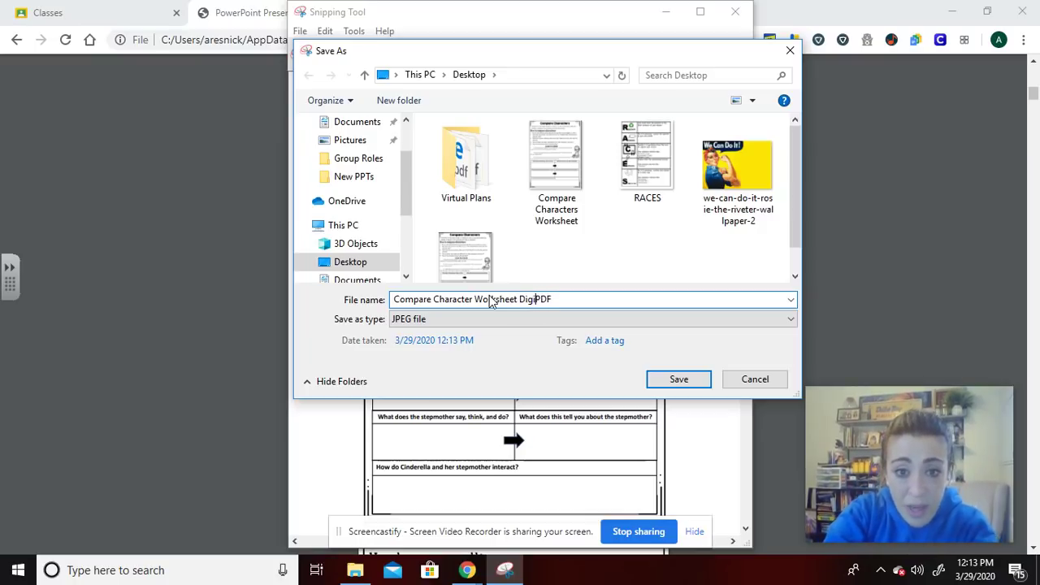
pyautogui.write('tal')
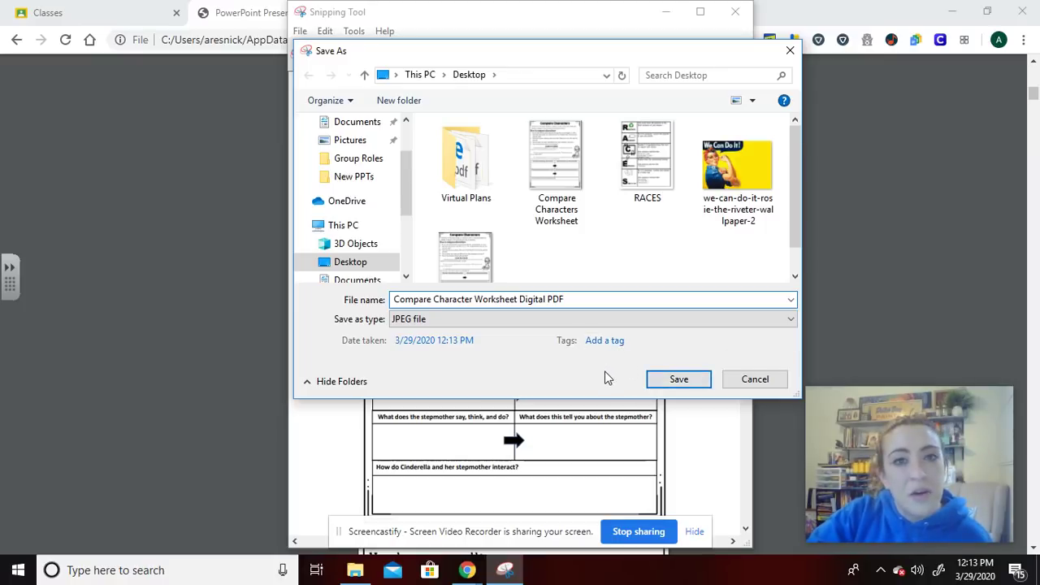
pyautogui.click(676, 379)
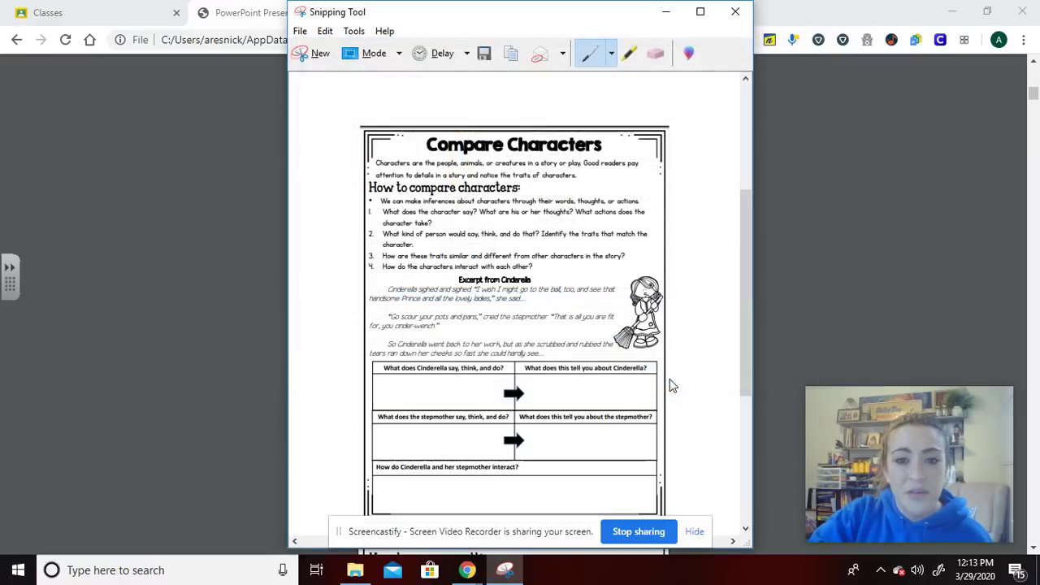
# Close Snipping Tool and switch to the Untitled presentation in Google Slides.
pyautogui.click(734, 13)
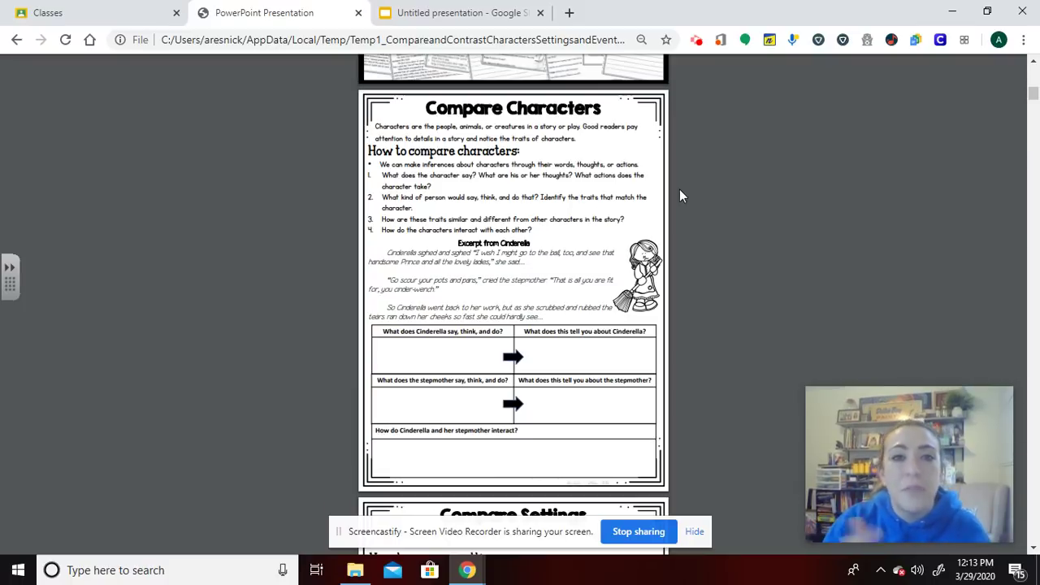
pyautogui.click(453, 13)
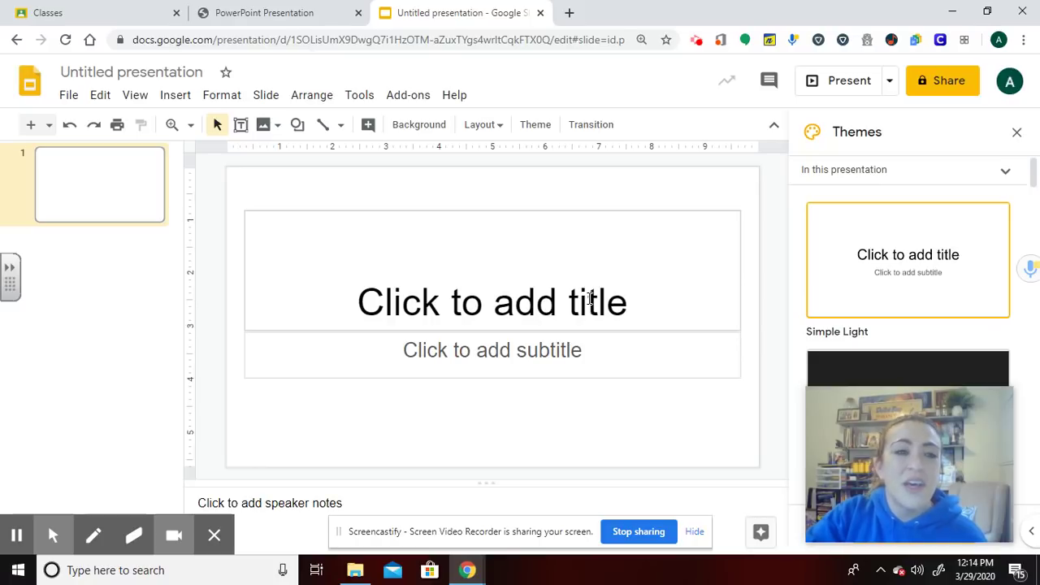
# Delete the title and subtitle placeholders from the first slide.
pyautogui.click(534, 212)
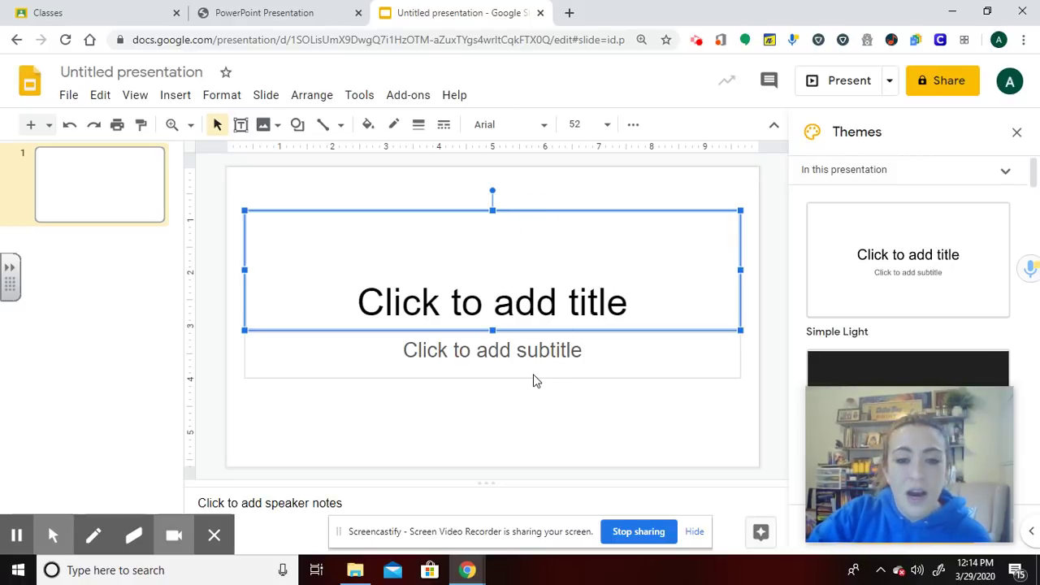
pyautogui.press('Delete')
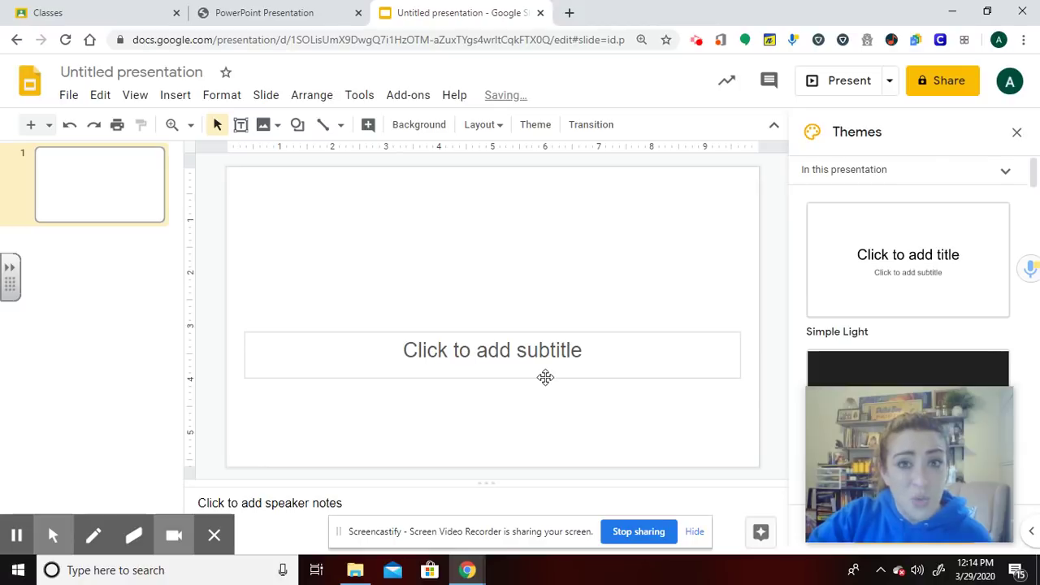
pyautogui.click(549, 375)
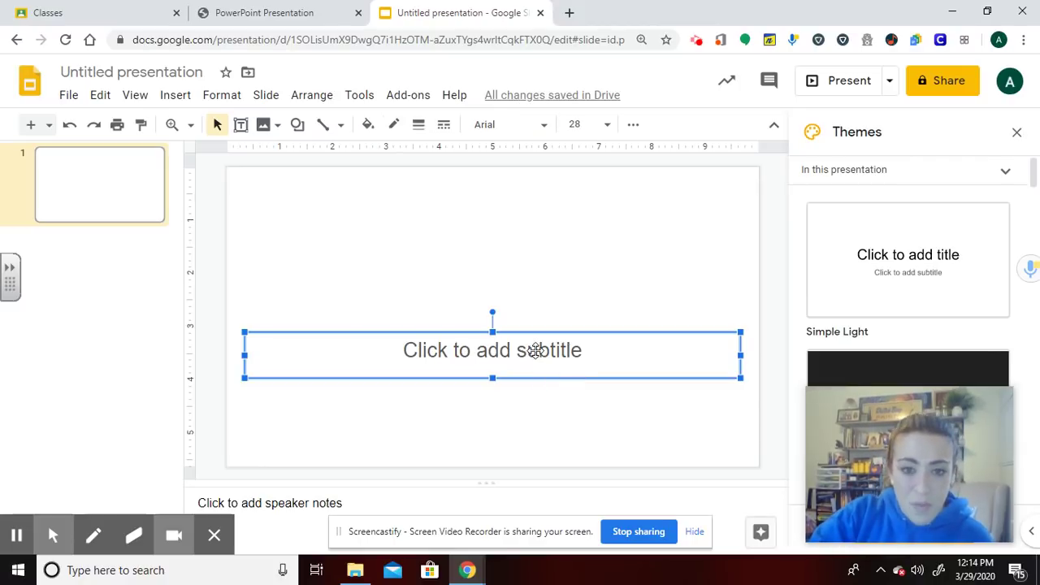
pyautogui.press('Delete')
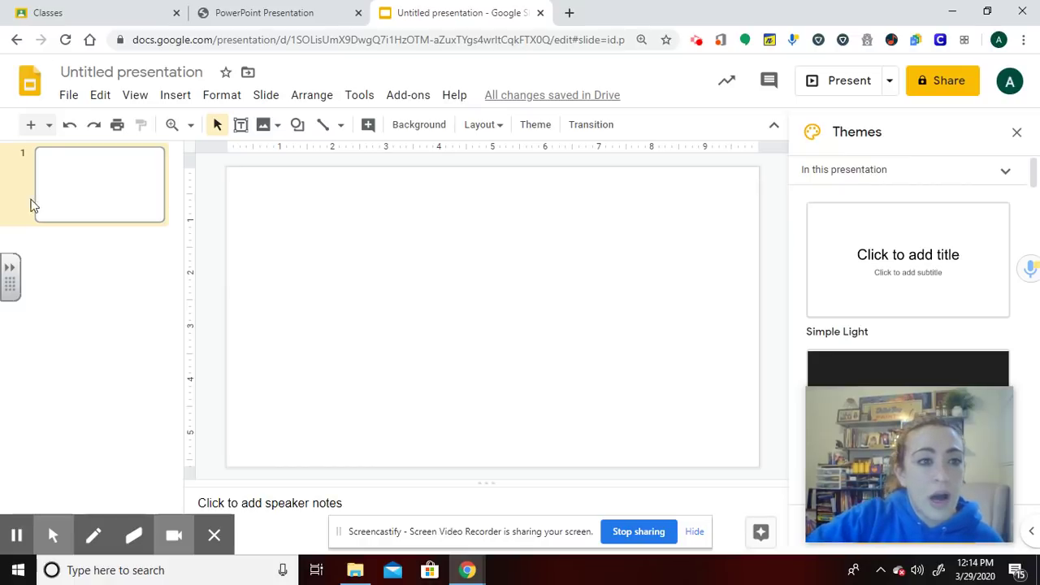
# Set a custom page size of 8.5 × 11 inches in Page setup.
pyautogui.click(70, 95)
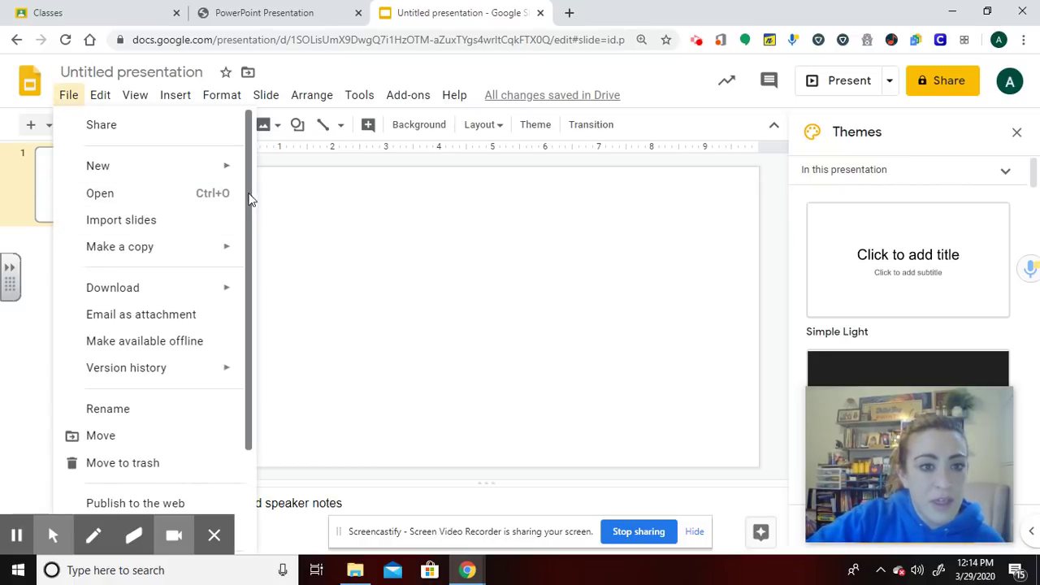
pyautogui.moveTo(251, 198); pyautogui.dragTo(254, 321)
pyautogui.click(118, 488)
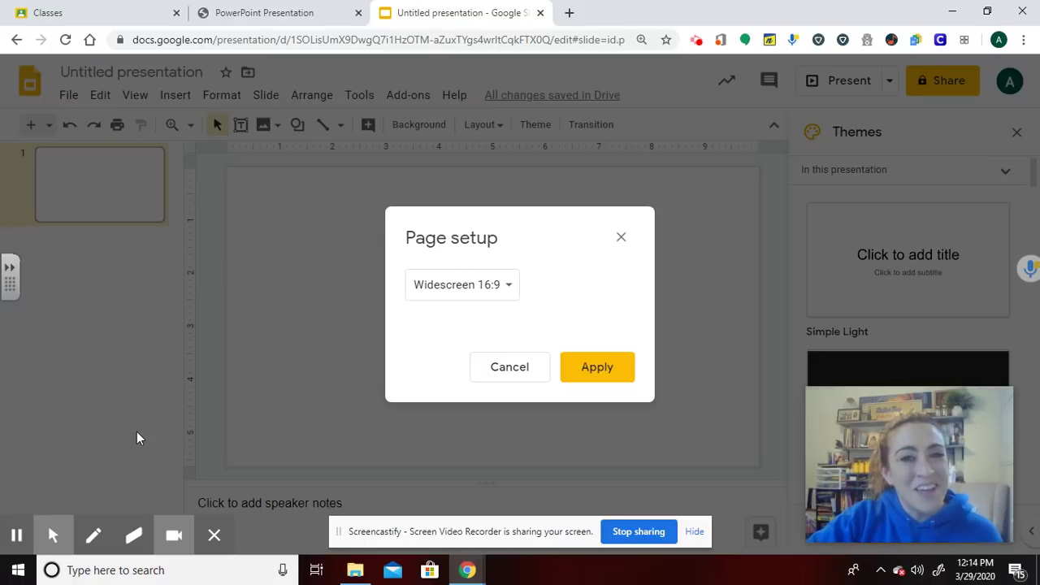
pyautogui.click(436, 291)
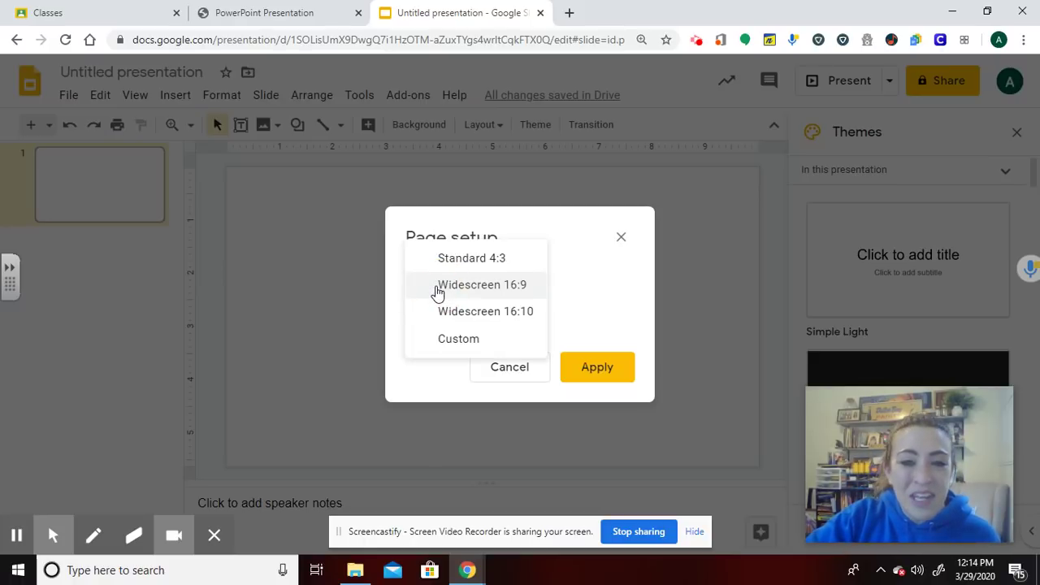
pyautogui.click(452, 340)
pyautogui.click(423, 333)
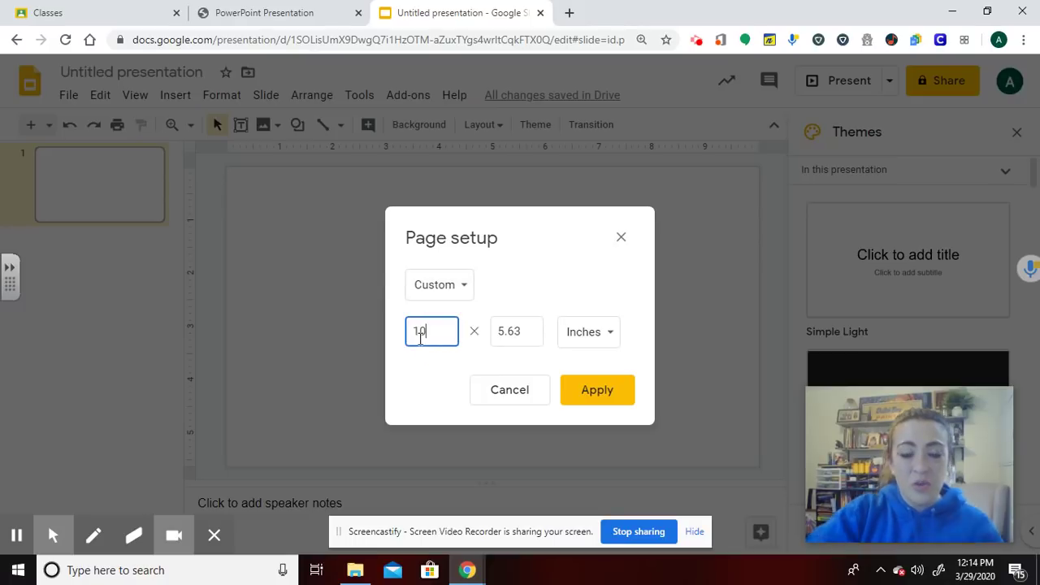
pyautogui.press('BackSpace')
pyautogui.press('BackSpace')
pyautogui.write('8.5')
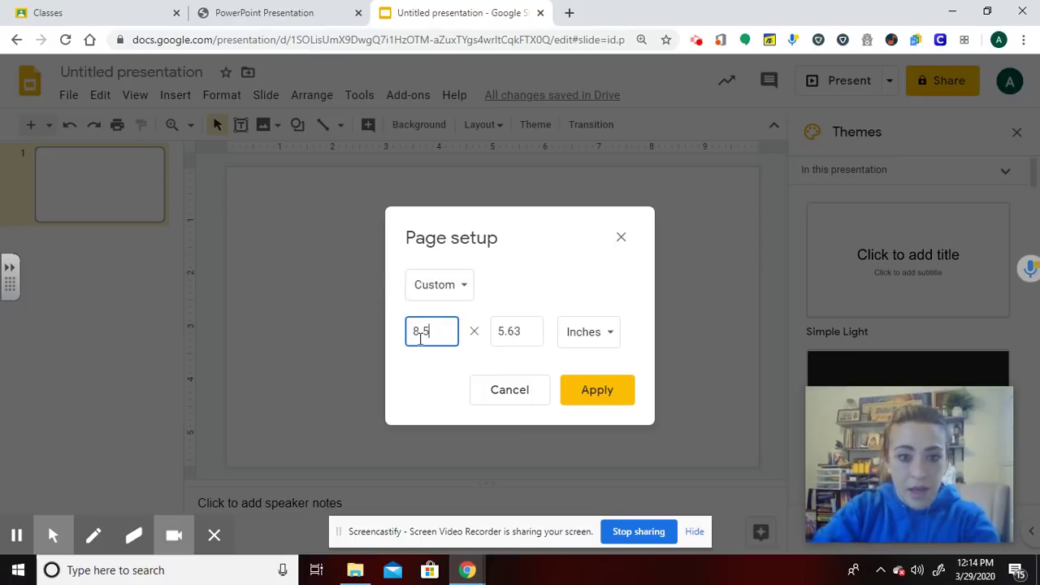
pyautogui.click(531, 334)
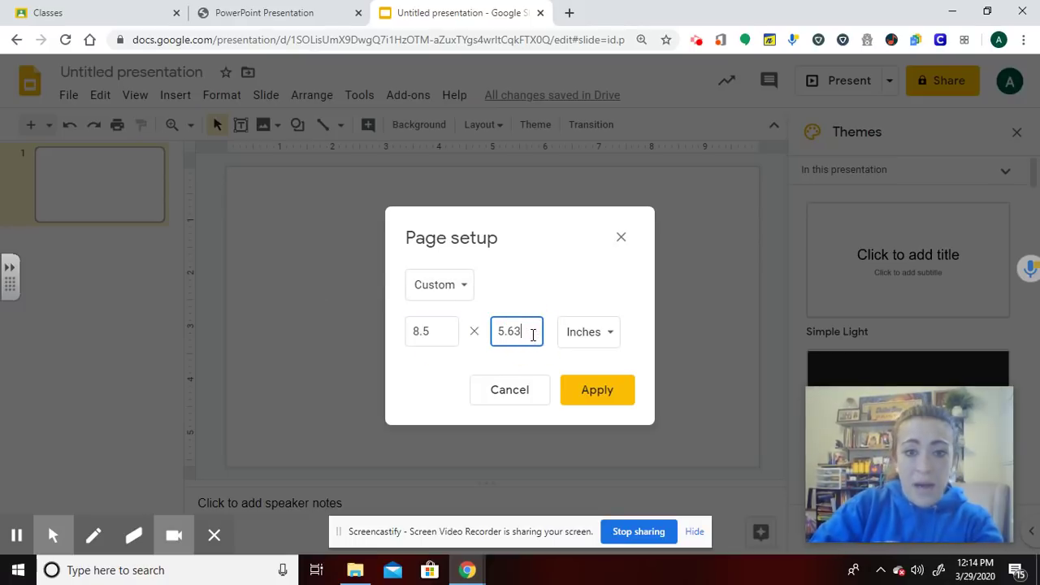
pyautogui.press('BackSpace')
pyautogui.press('BackSpace')
pyautogui.press('BackSpace')
pyautogui.press('BackSpace')
pyautogui.write('11')
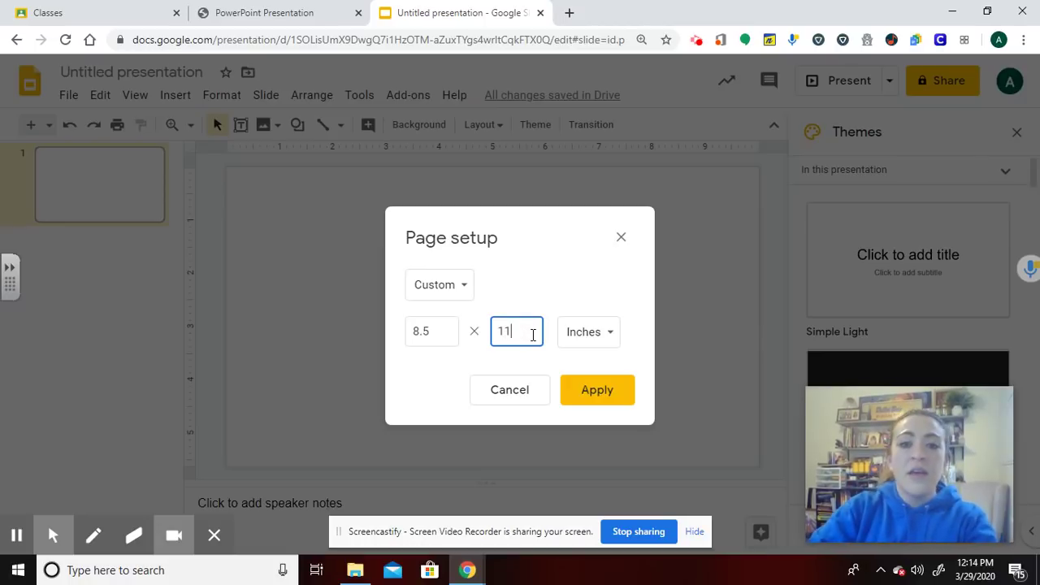
pyautogui.click(615, 395)
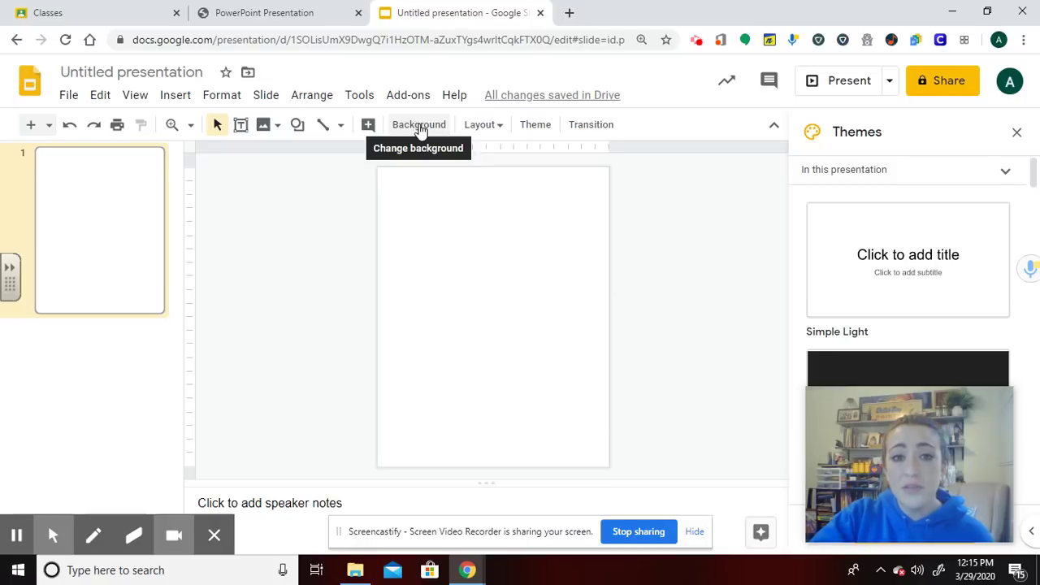
# Set the 'Compare Character Worksheet Digital PDF' image as the slide background.
pyautogui.rightClick(481, 288)
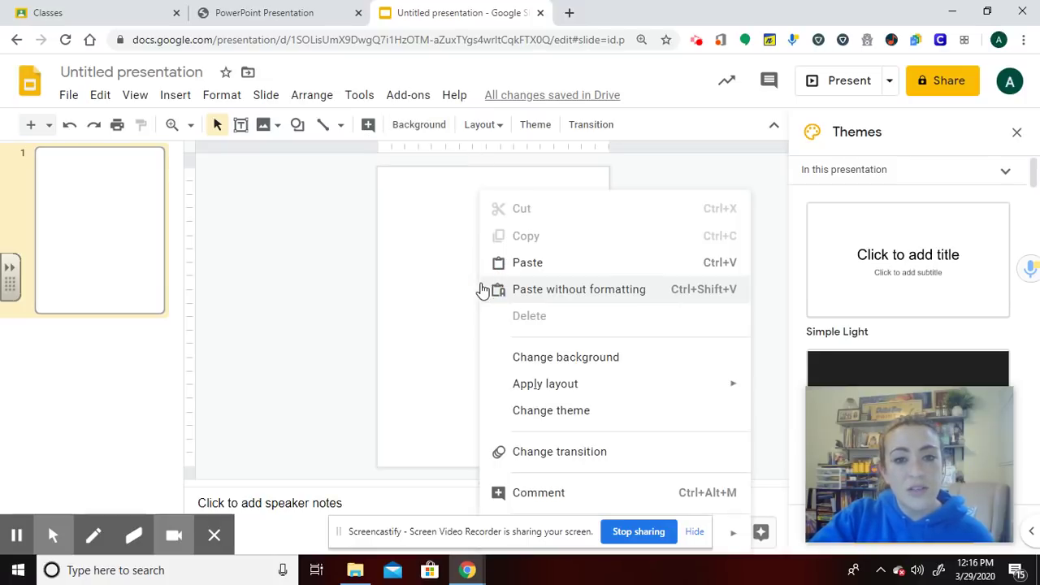
pyautogui.click(469, 288)
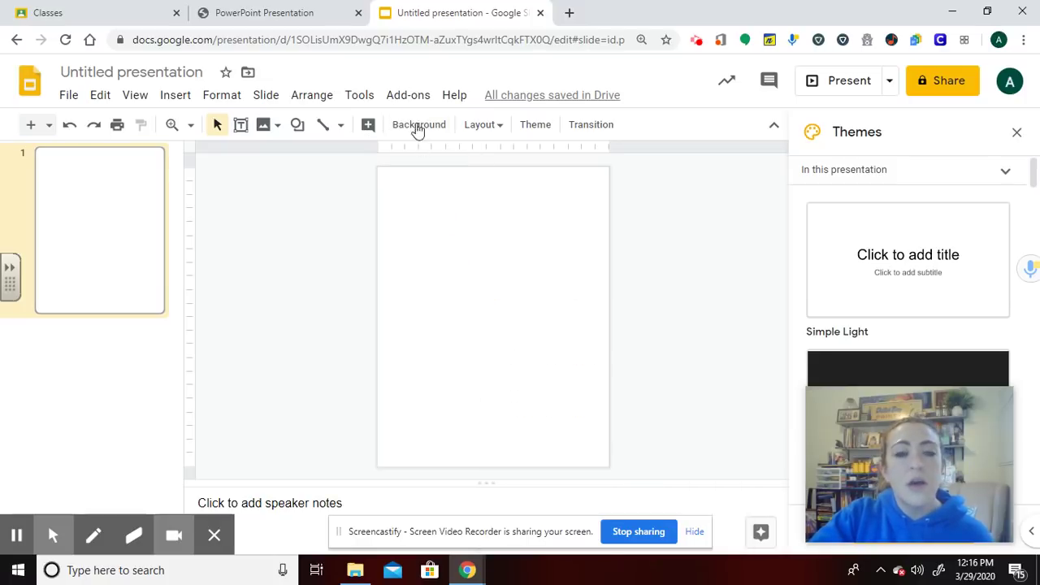
pyautogui.click(416, 127)
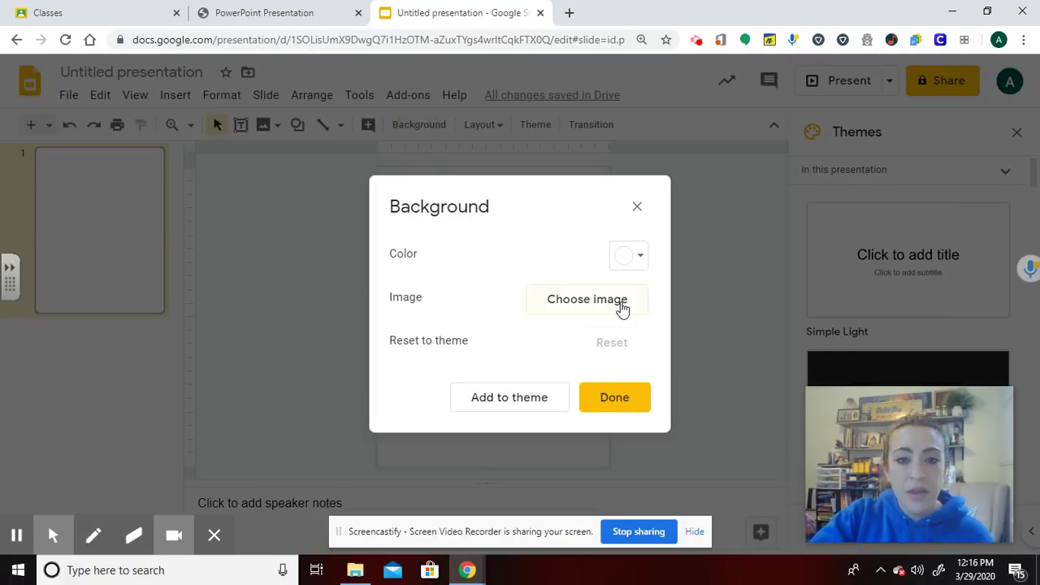
pyautogui.click(623, 310)
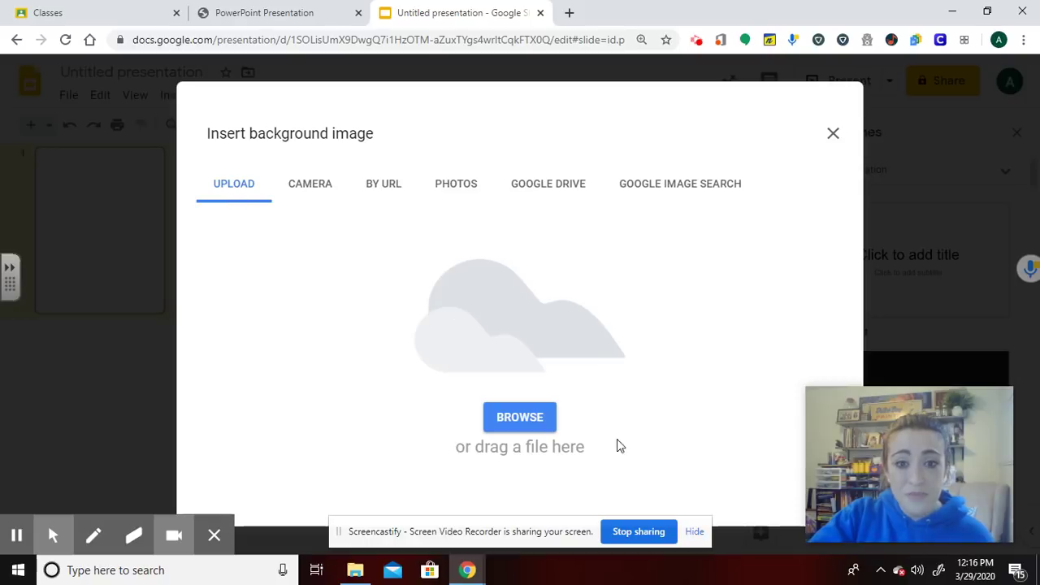
pyautogui.click(527, 417)
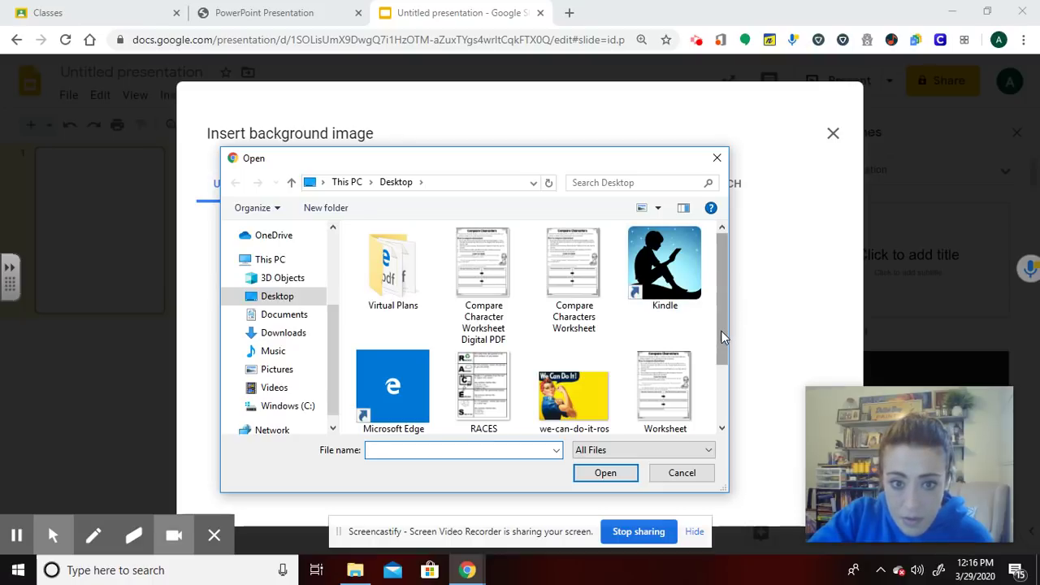
pyautogui.click(479, 282)
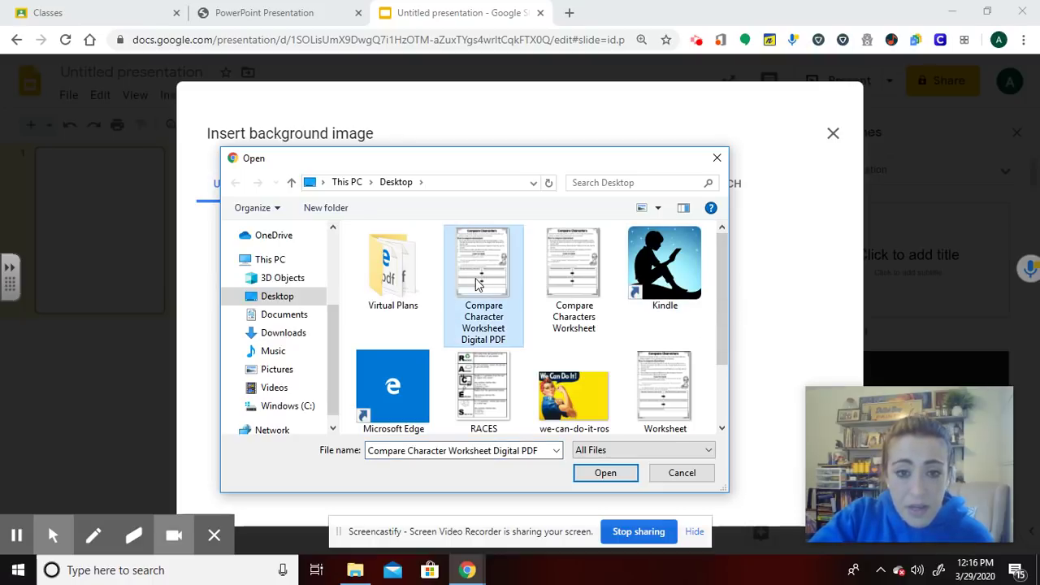
pyautogui.click(603, 476)
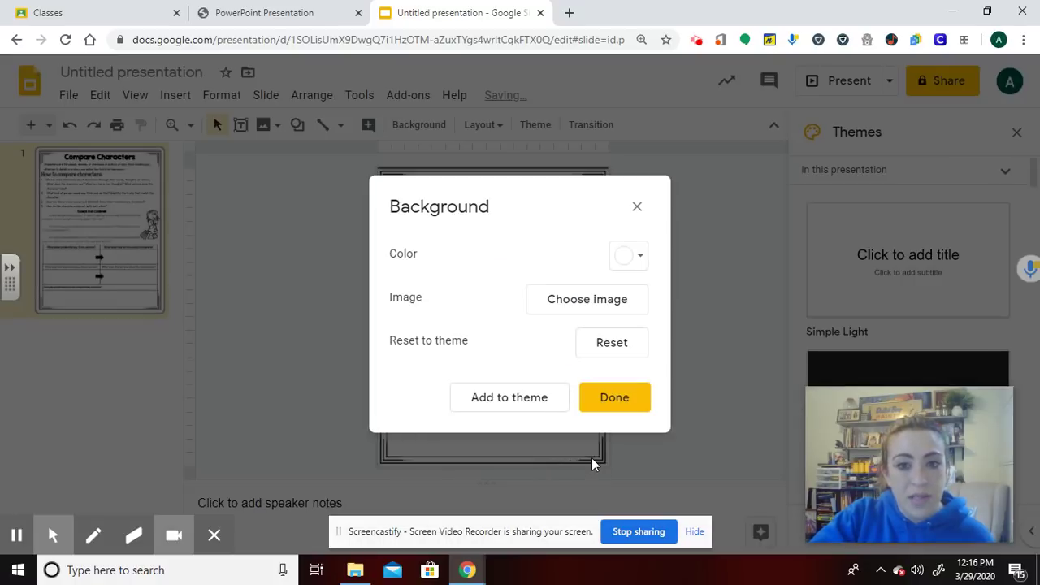
pyautogui.click(618, 398)
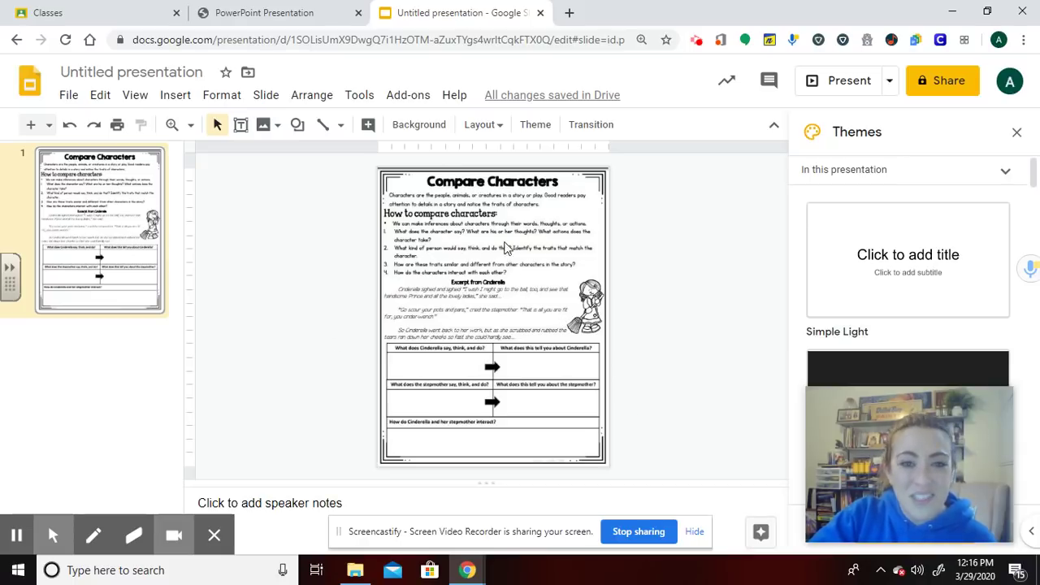
# Try selecting the worksheet to confirm the background cannot be selected.
pyautogui.moveTo(360, 309); pyautogui.dragTo(548, 352)
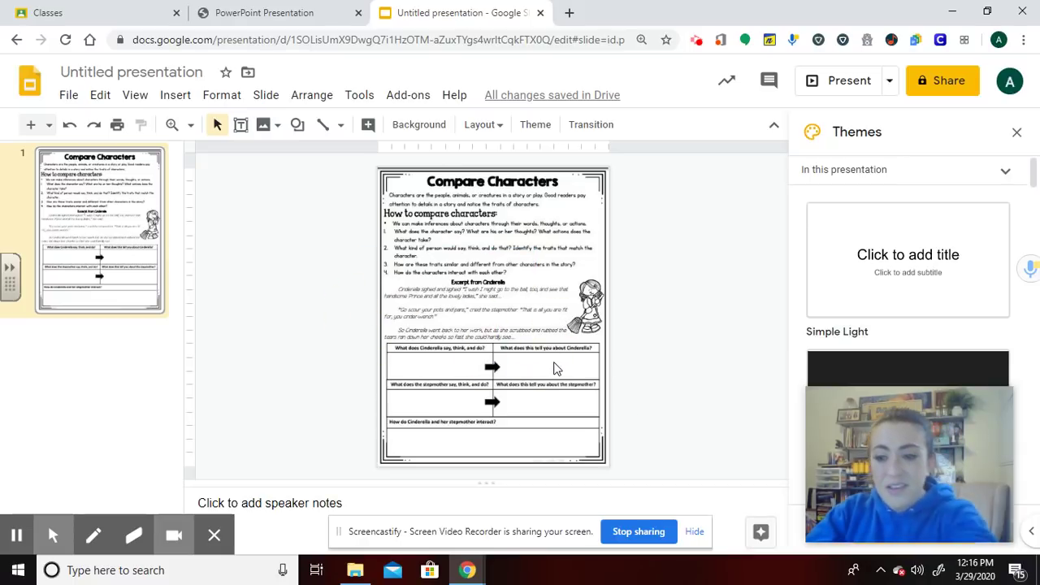
pyautogui.click(552, 360)
pyautogui.click(531, 332)
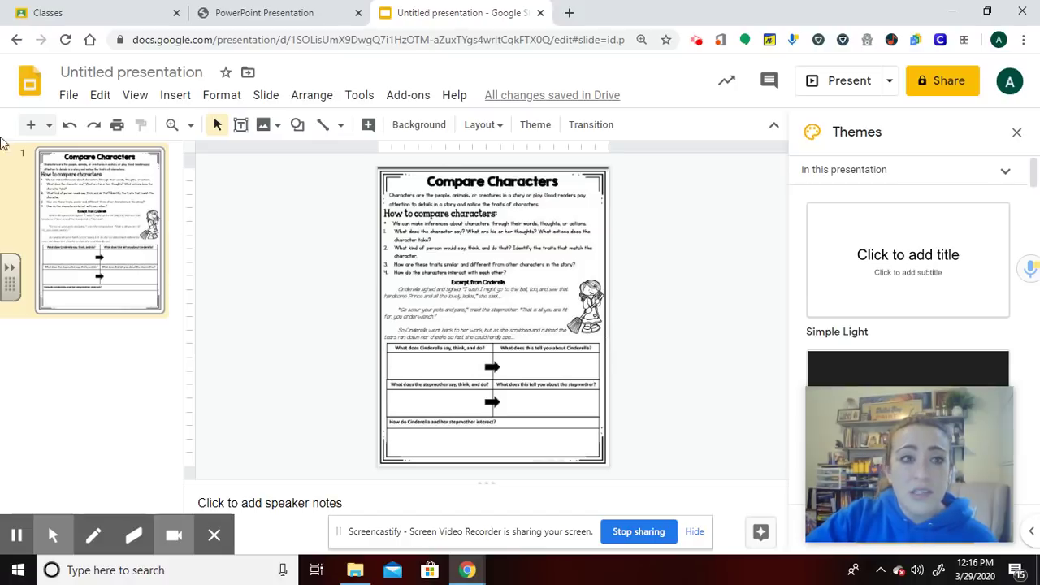
# Rename the presentation to 'Compare Characters'.
pyautogui.click(181, 73)
pyautogui.press('BackSpace')
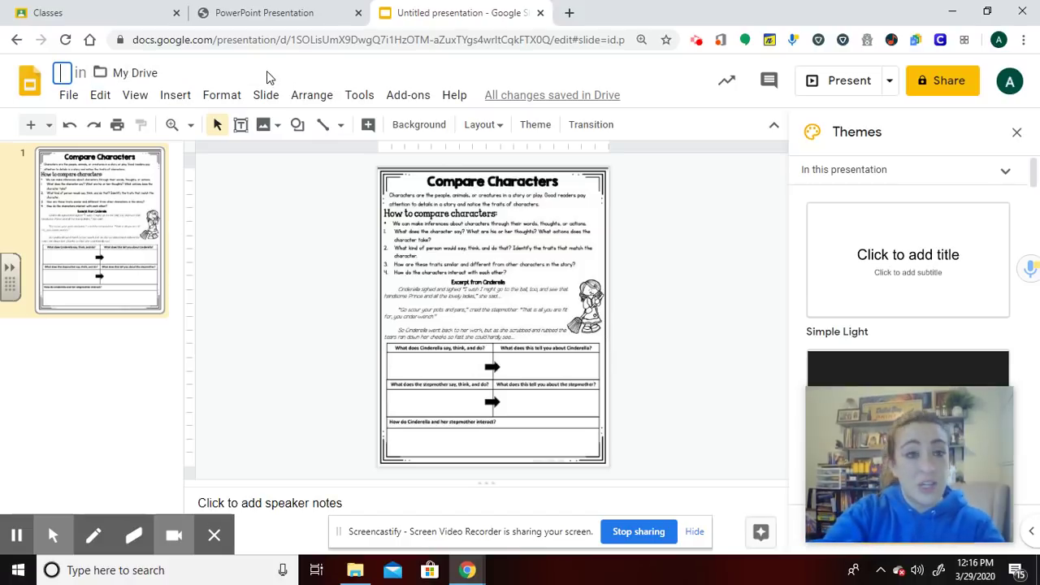
pyautogui.write('Compa')
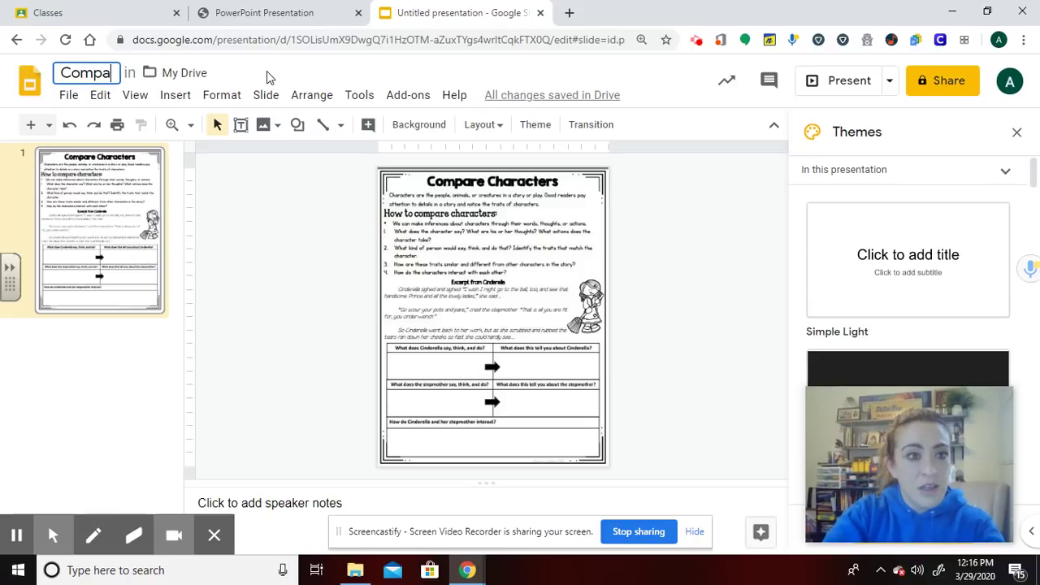
pyautogui.write('re Characters')
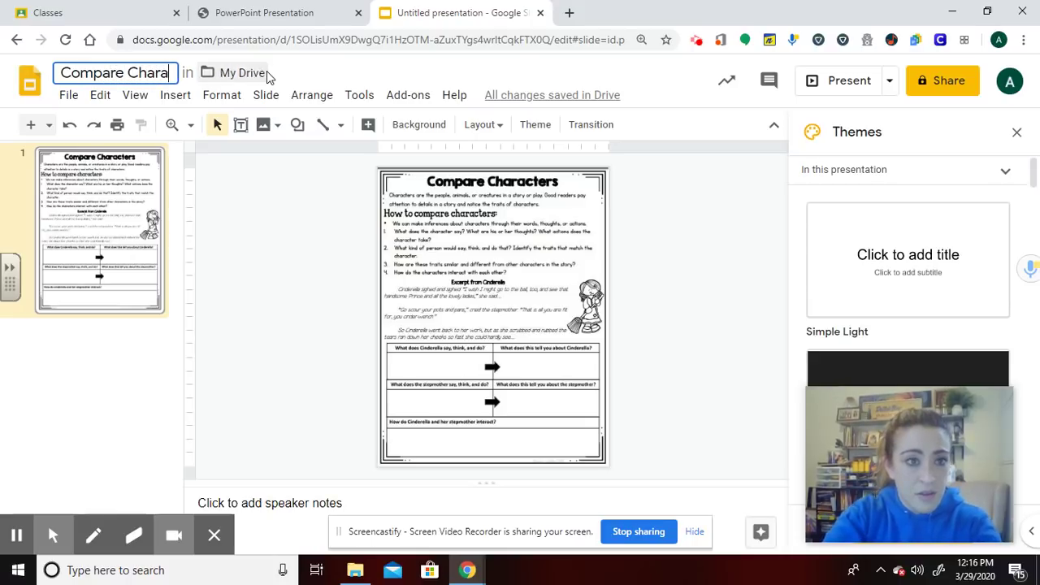
pyautogui.click(678, 268)
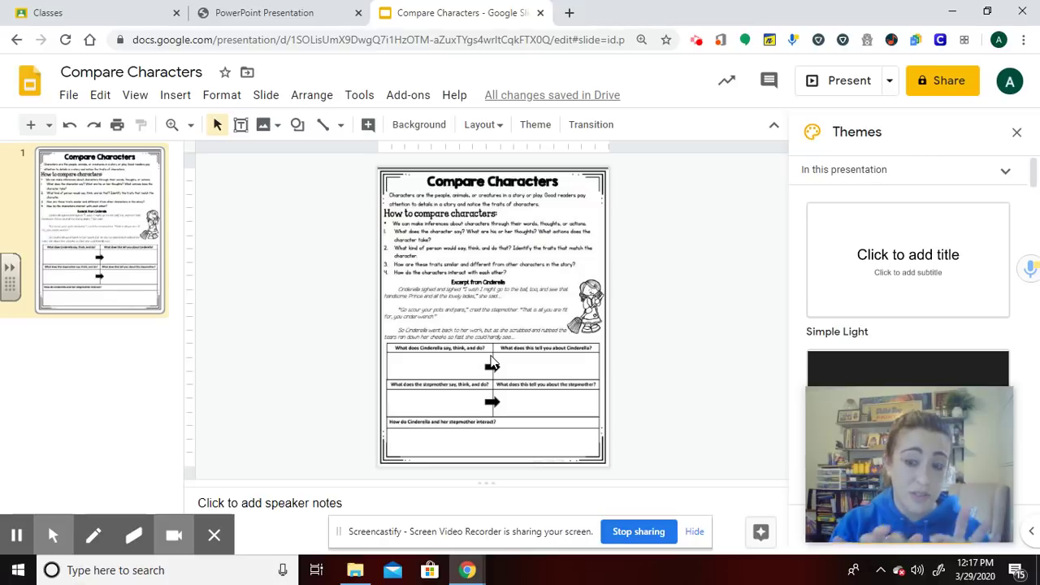
# Close the Themes panel, zoom in on the slide, and scroll down to the comparison table.
pyautogui.click(1017, 132)
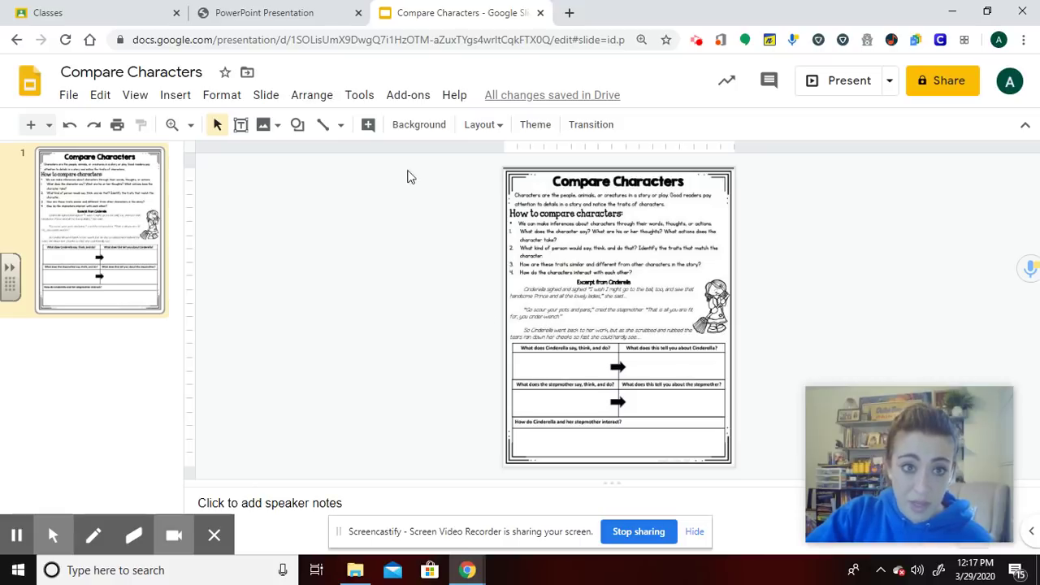
pyautogui.click(132, 97)
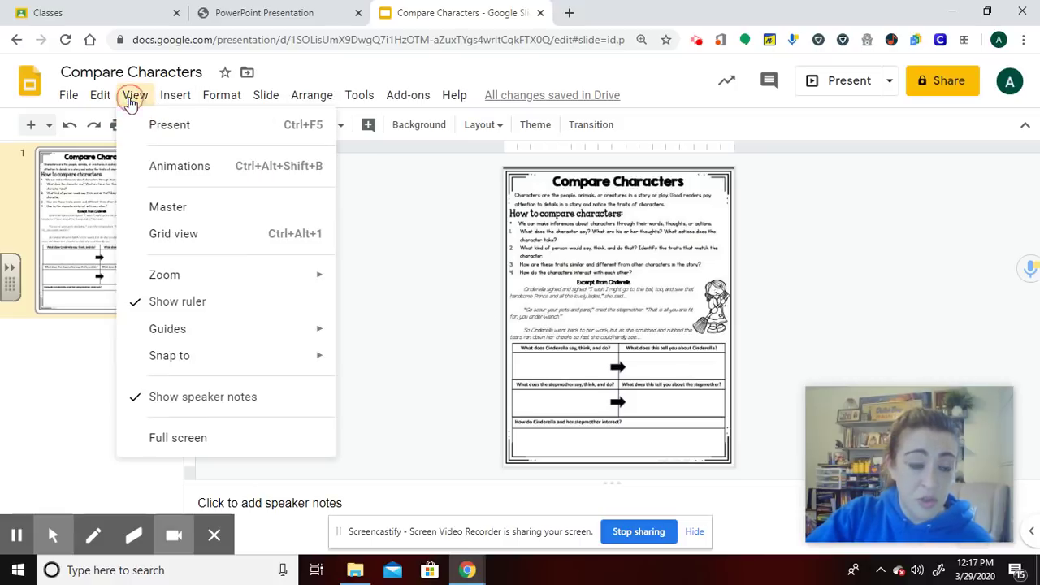
pyautogui.moveTo(258, 285)
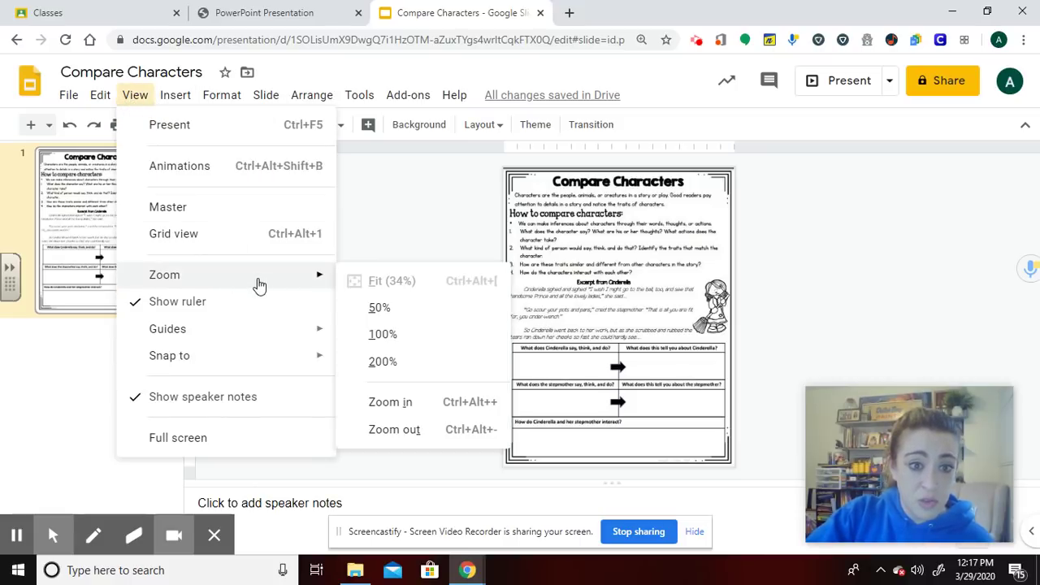
pyautogui.click(436, 402)
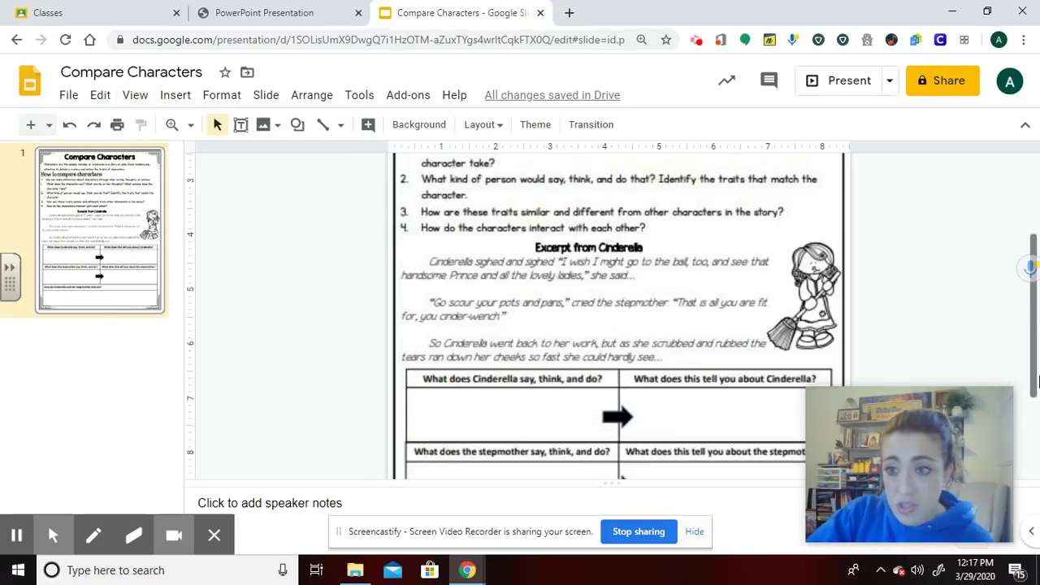
pyautogui.moveTo(1026, 358); pyautogui.dragTo(1026, 439)
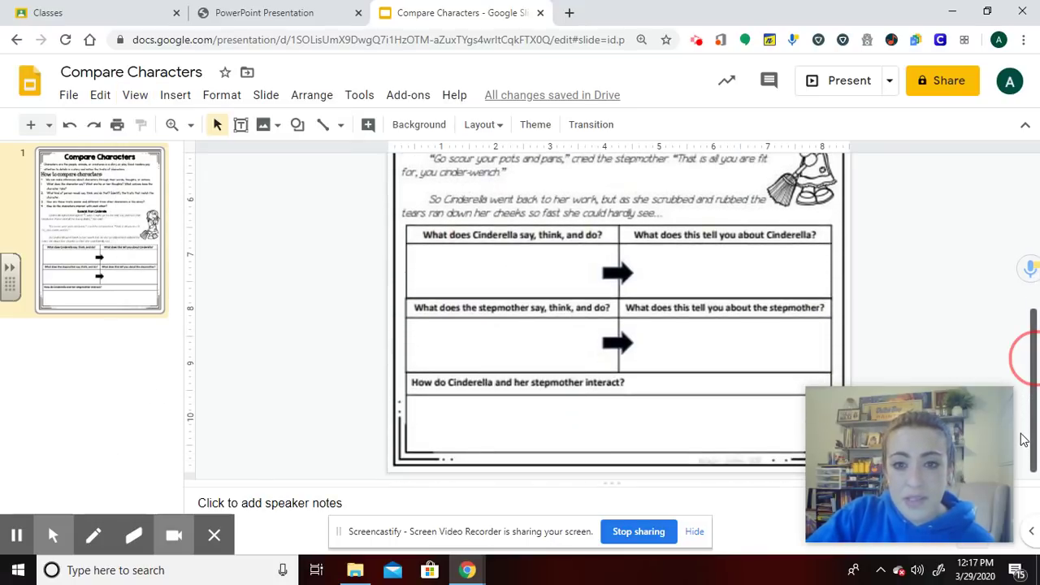
# Draw a text box in the first Cinderella answer cell reading 'Click here to type here'.
pyautogui.click(240, 126)
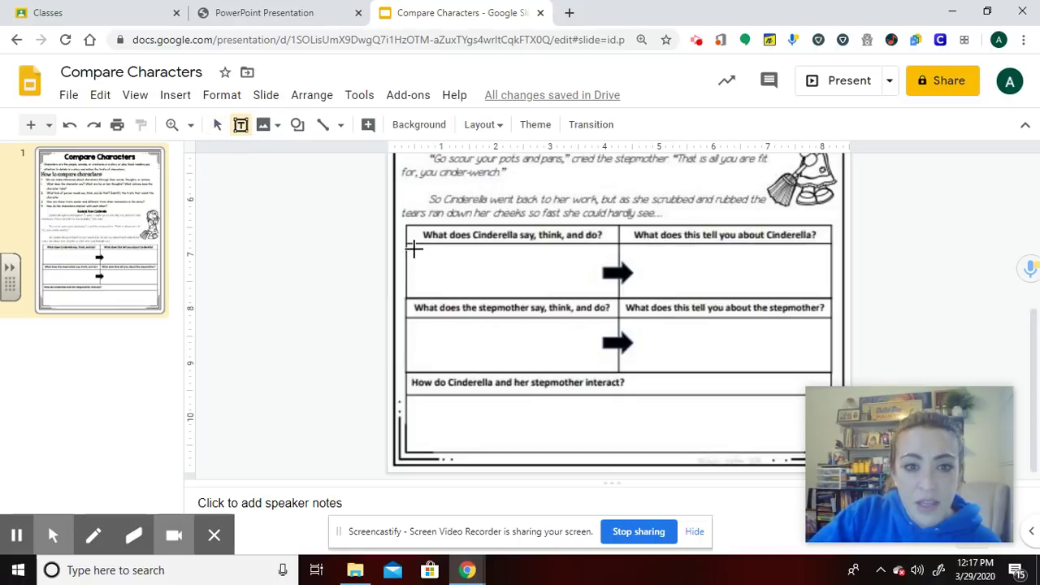
pyautogui.moveTo(413, 250); pyautogui.dragTo(598, 285)
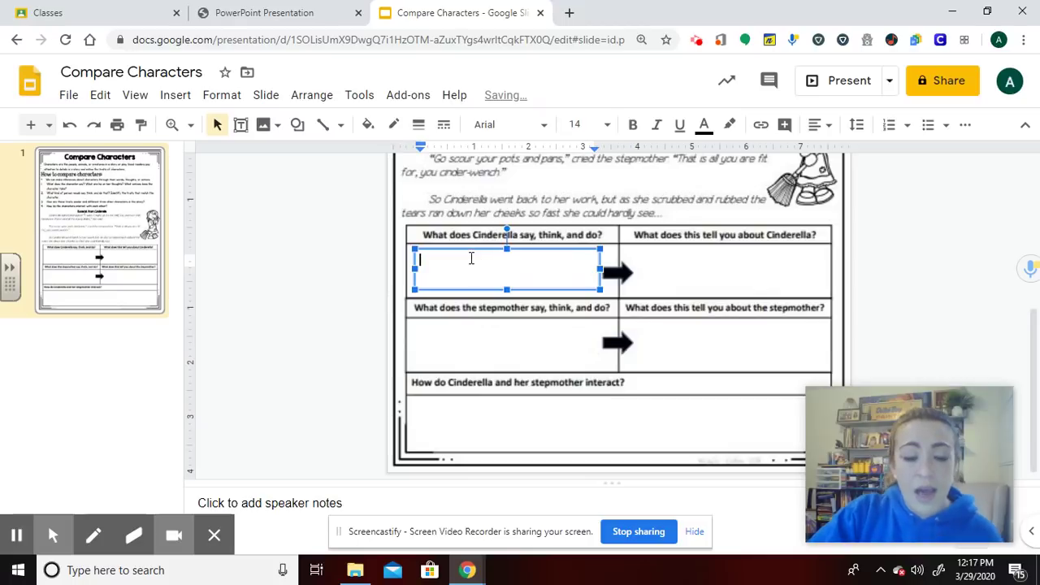
pyautogui.write('Type ')
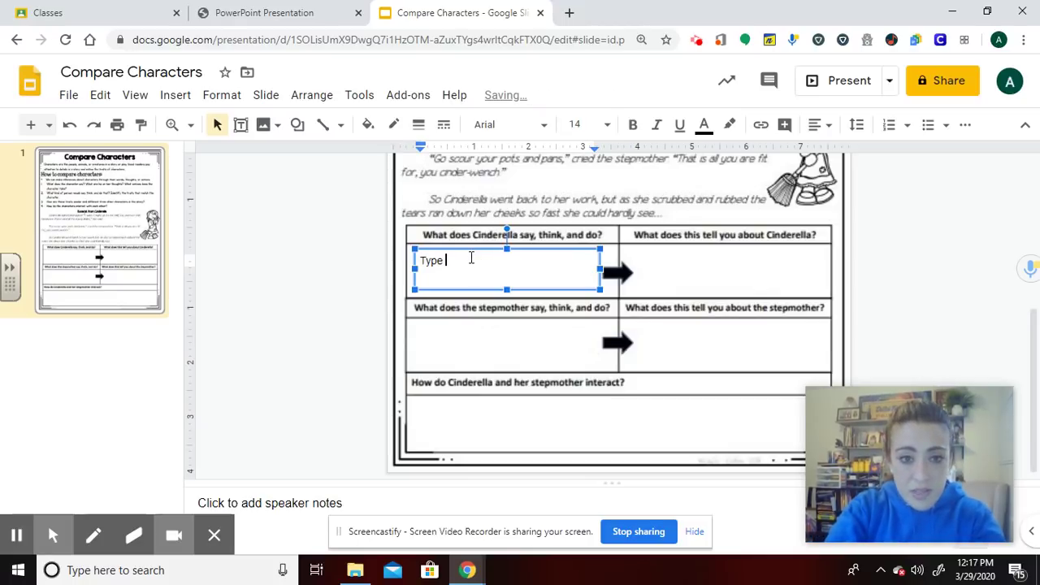
pyautogui.write('here')
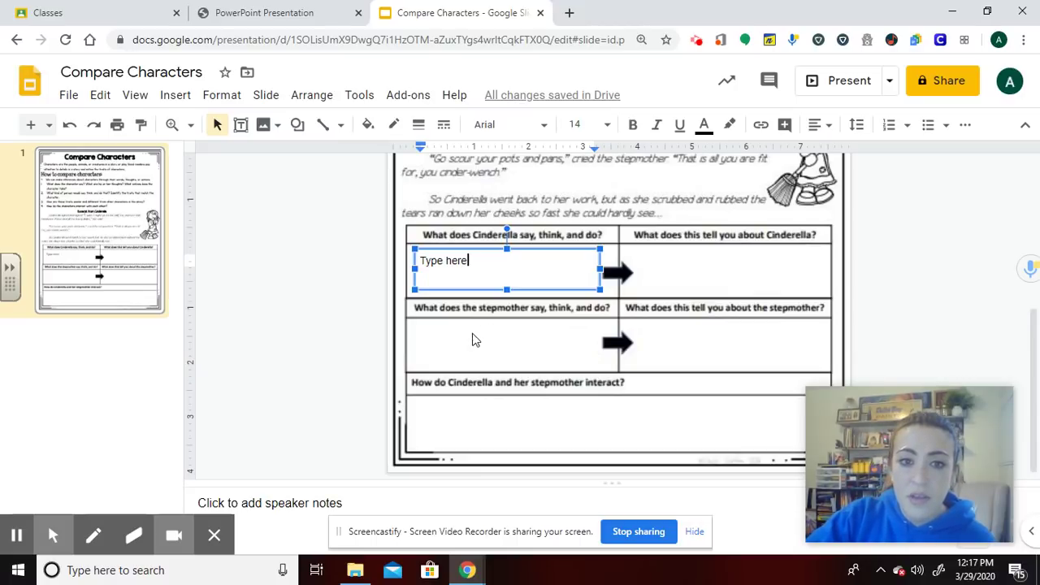
pyautogui.click(445, 334)
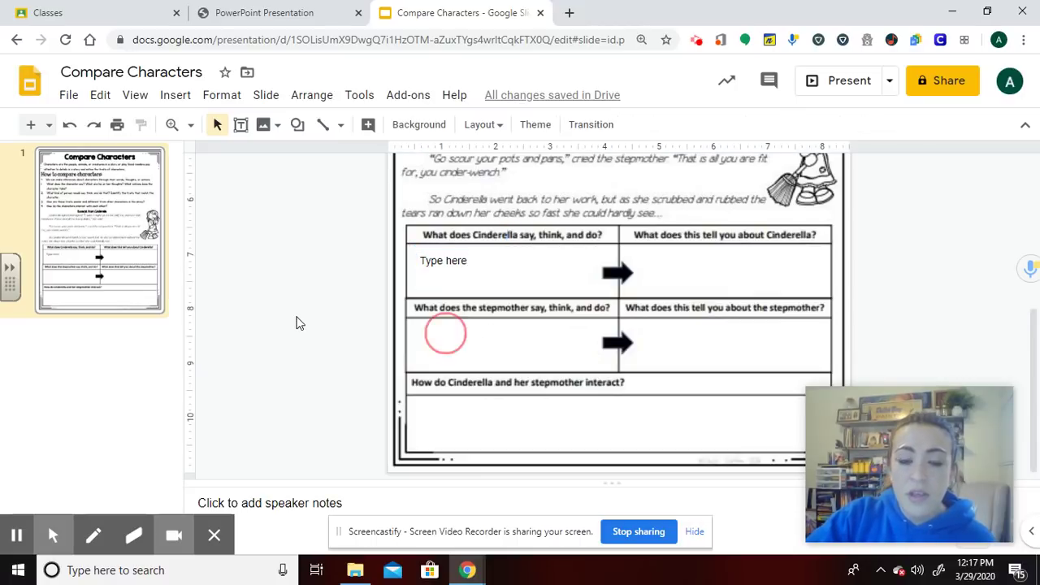
pyautogui.click(429, 269)
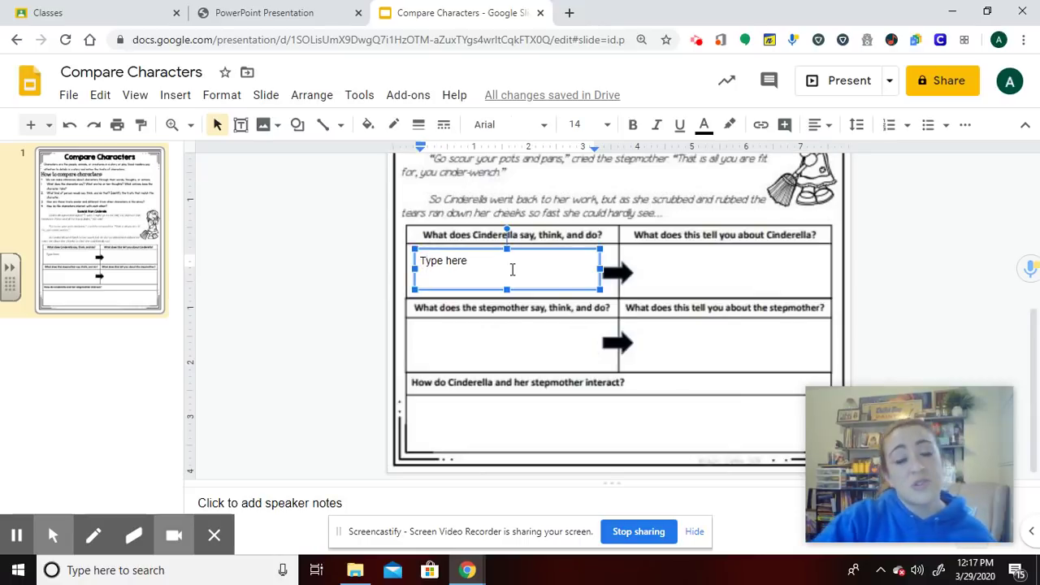
pyautogui.press('BackSpace')
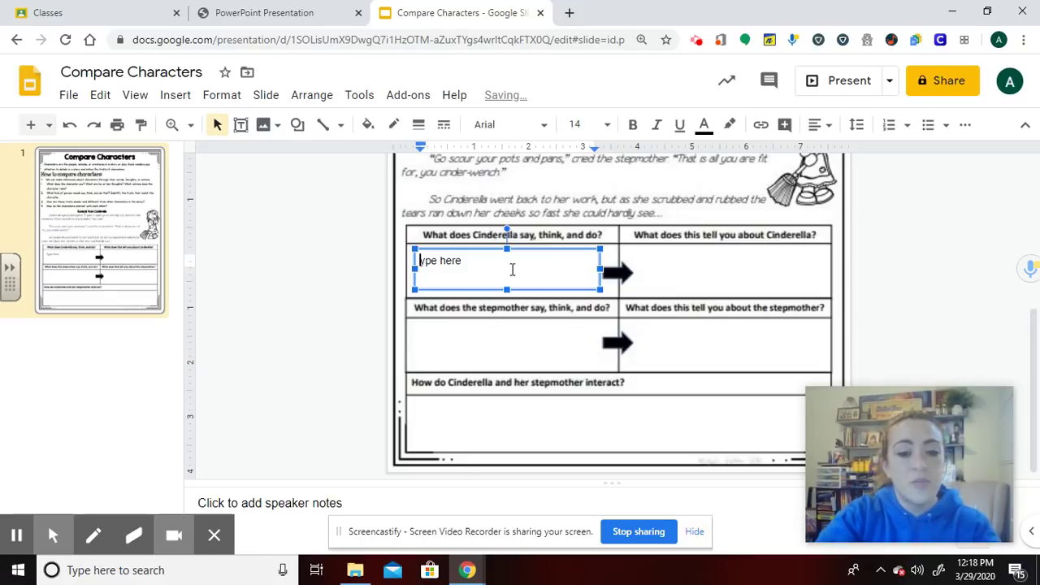
pyautogui.write('Click ')
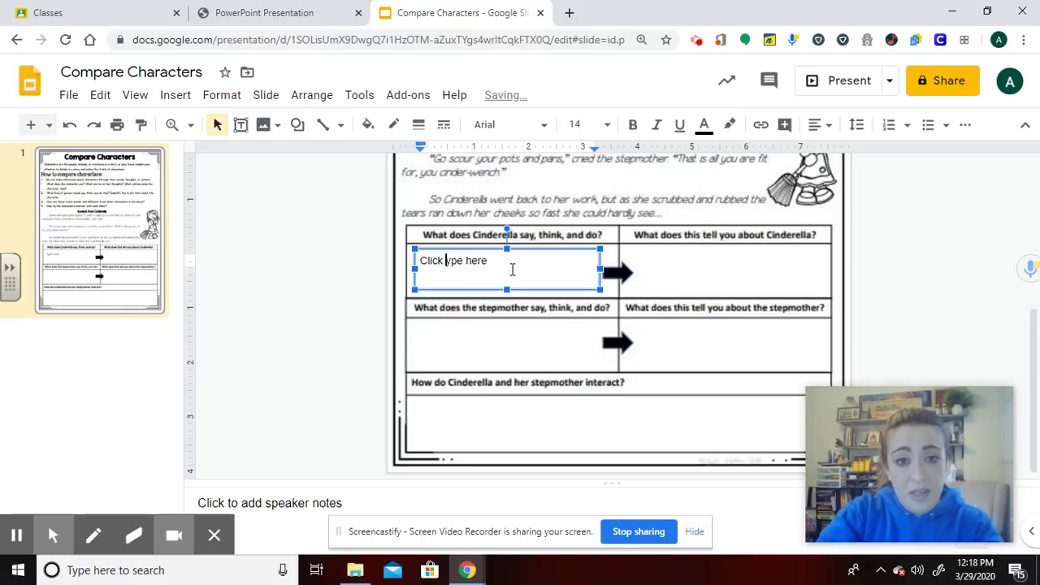
pyautogui.write('here ')
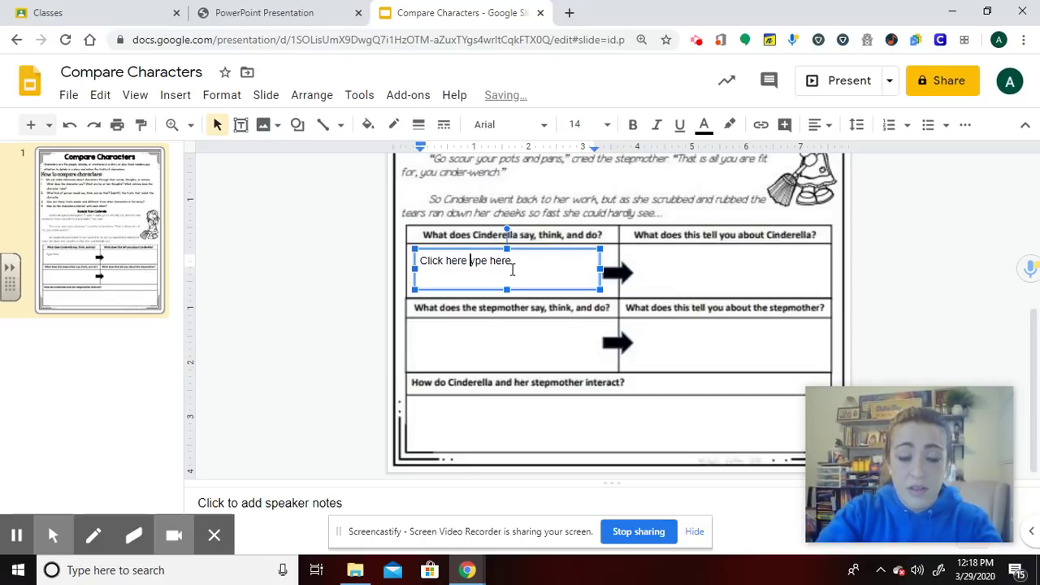
pyautogui.write('to t')
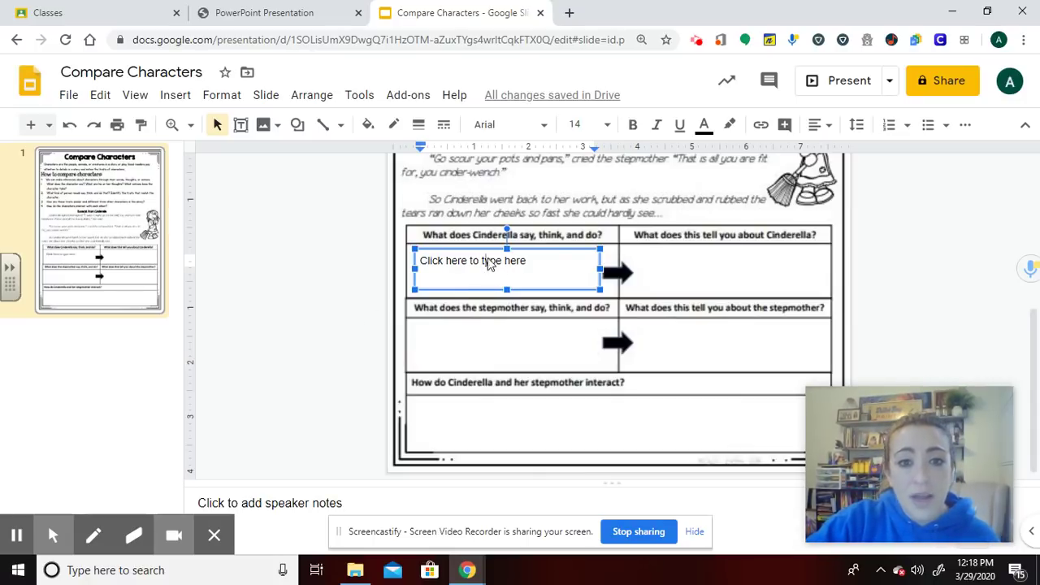
pyautogui.press('Escape')
pyautogui.press('Escape')
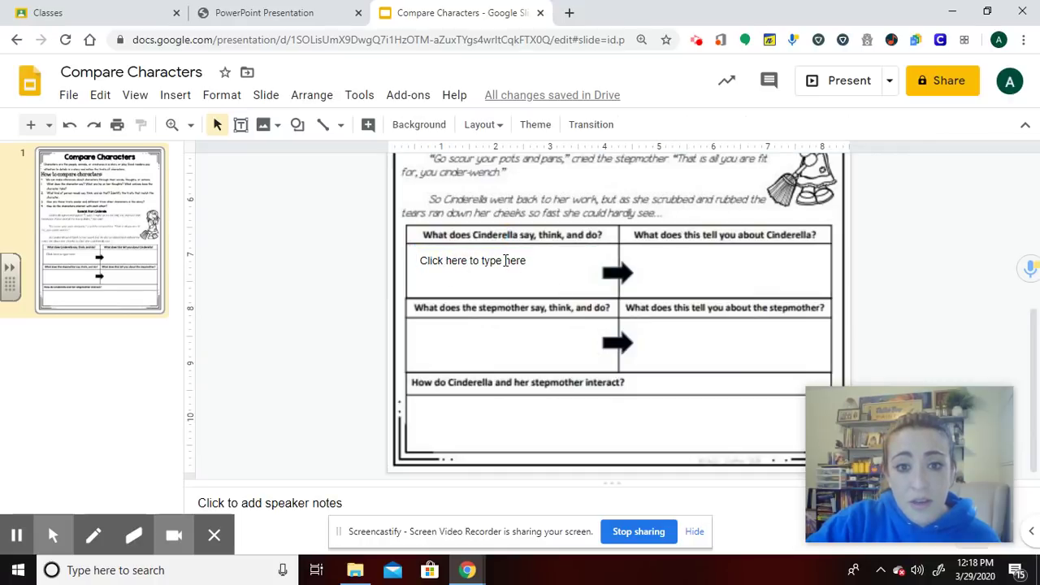
# Place a copy of the placeholder text box in the right Cinderella cell.
pyautogui.click(491, 260)
pyautogui.click(543, 262)
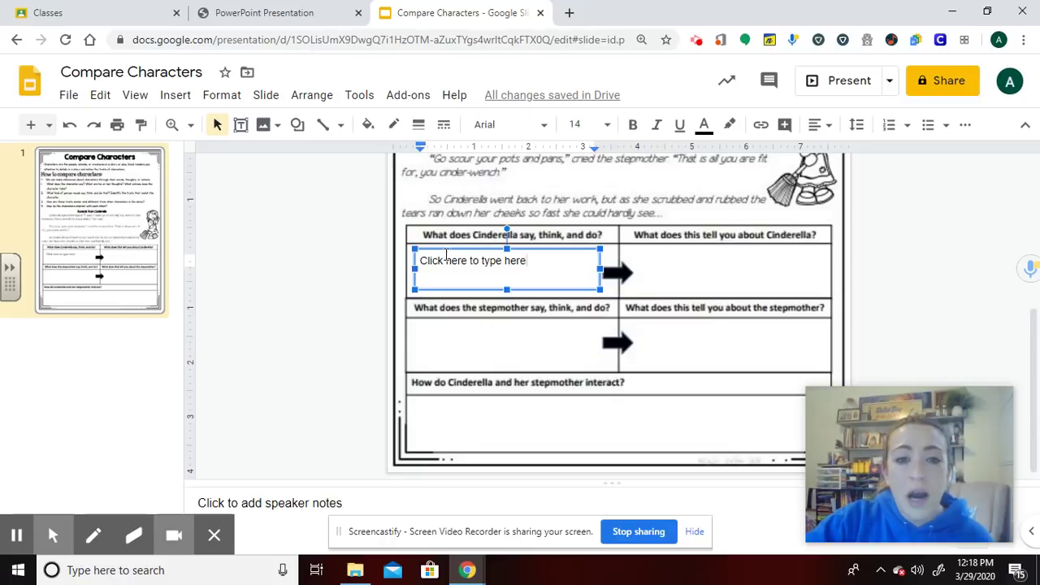
pyautogui.press('Escape')
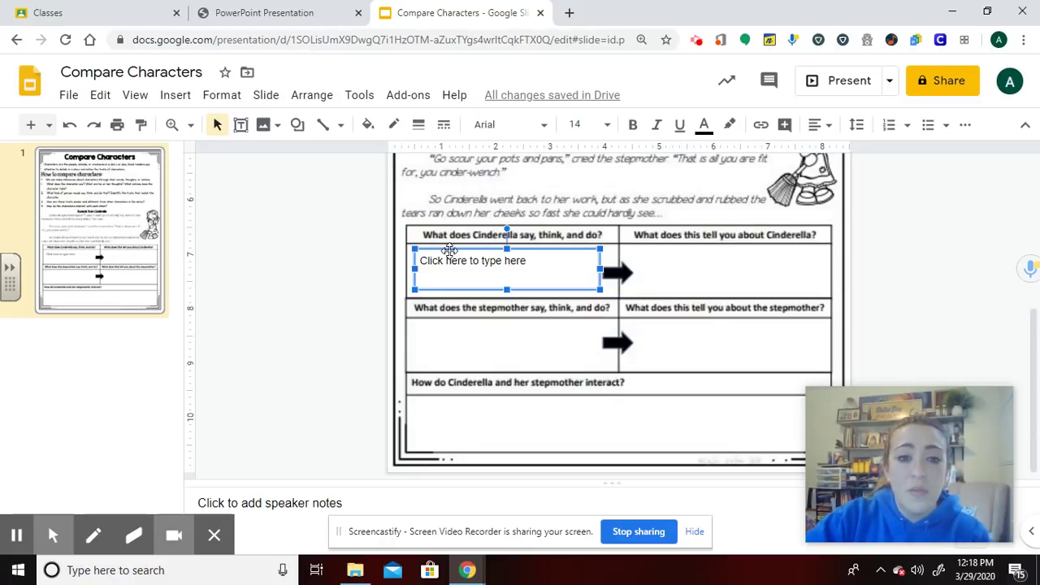
pyautogui.click(601, 263)
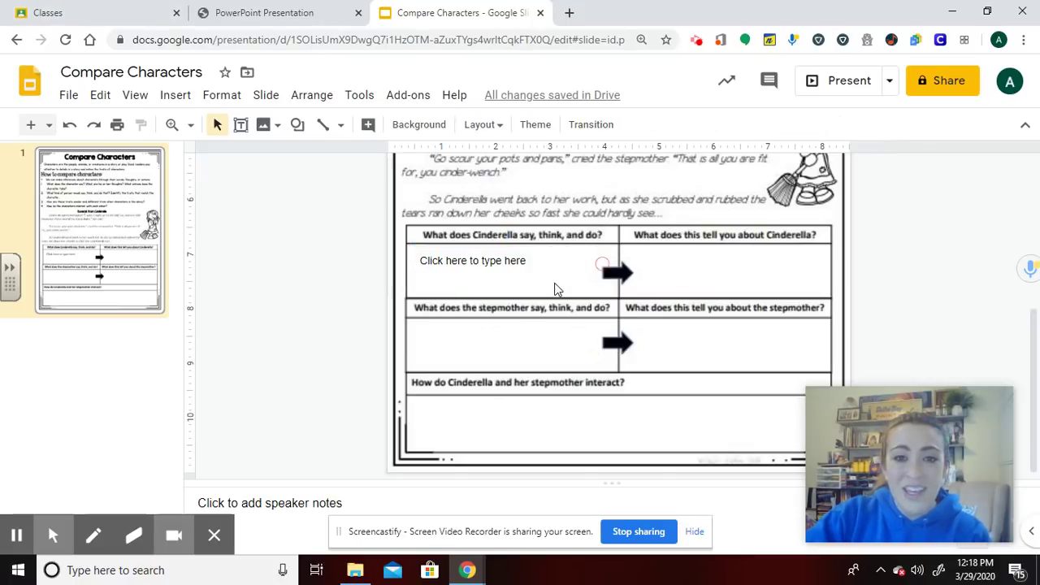
pyautogui.moveTo(557, 290); pyautogui.dragTo(772, 257)
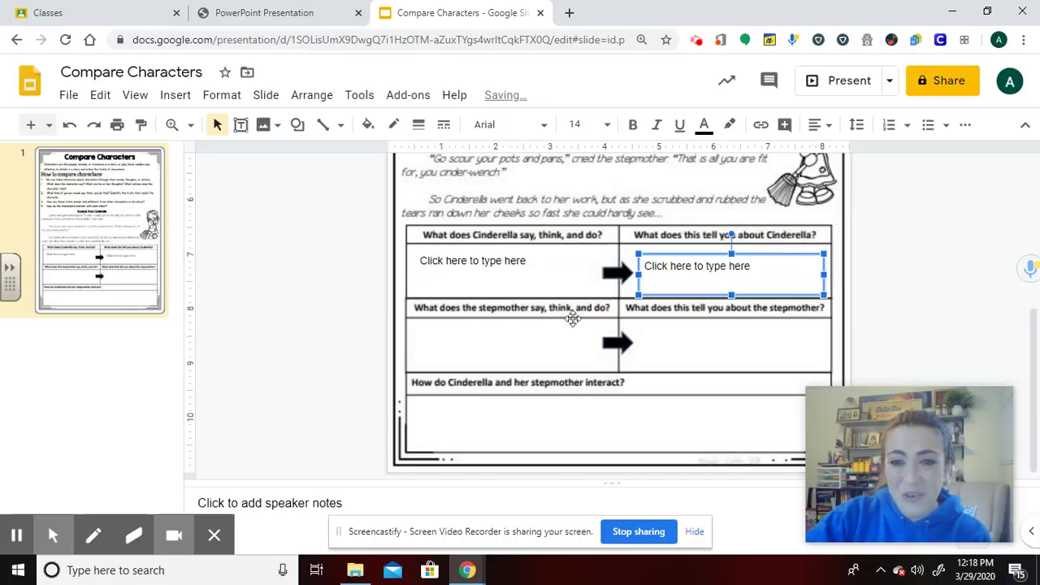
pyautogui.click(526, 345)
# Paste a copy into the empty stepmother cell and nudge the right Cinderella box higher.
pyautogui.hotkey('ctrl', 'v')
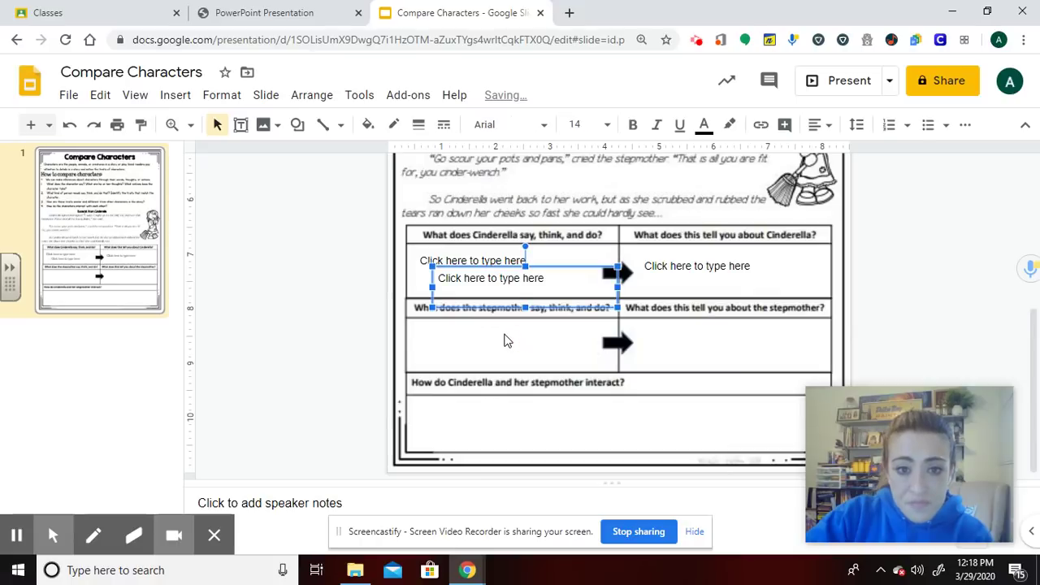
pyautogui.moveTo(546, 269); pyautogui.dragTo(530, 325)
pyautogui.click(708, 253)
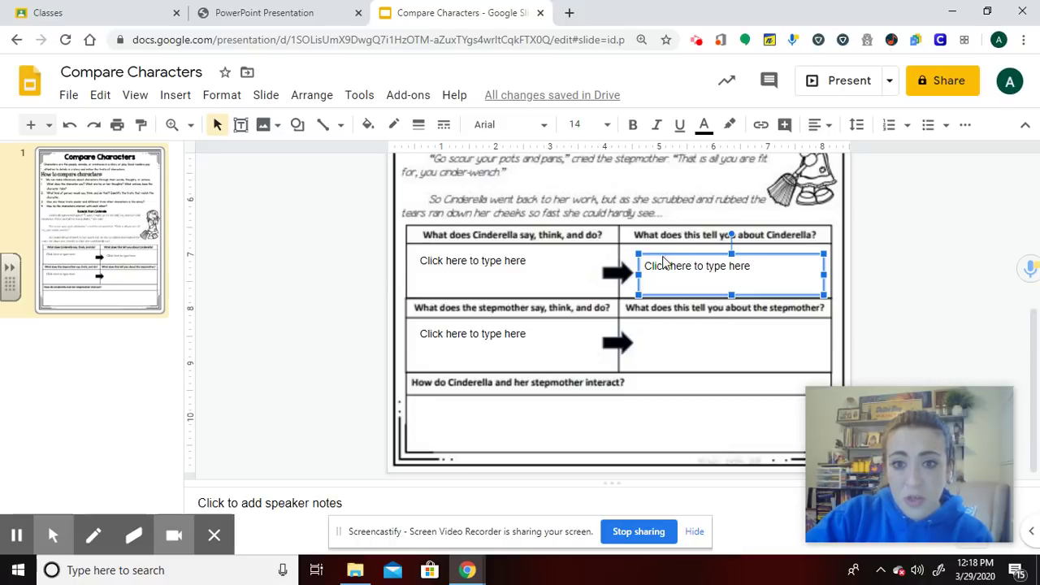
pyautogui.moveTo(652, 249); pyautogui.dragTo(656, 243)
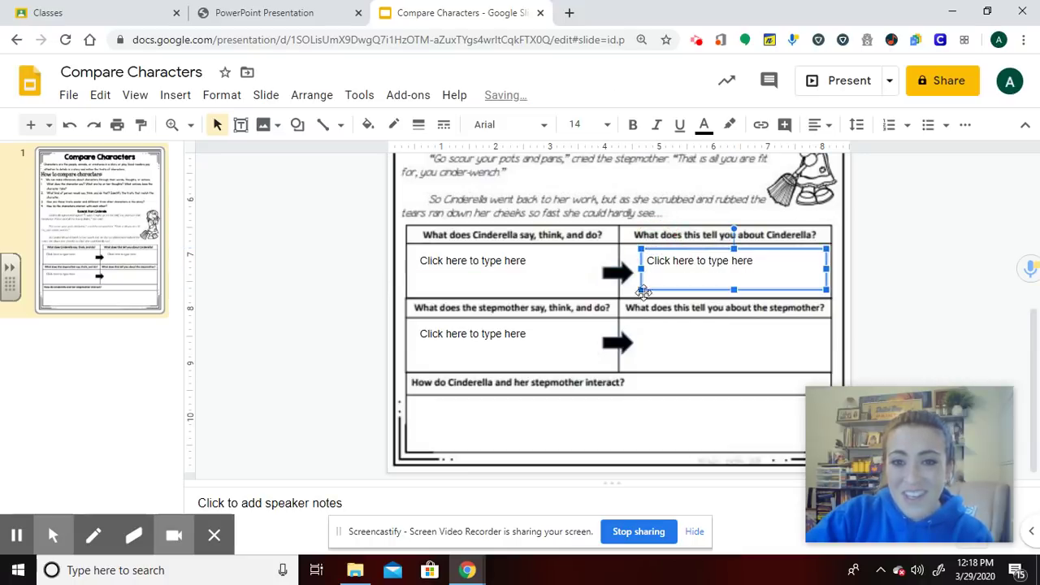
pyautogui.click(550, 340)
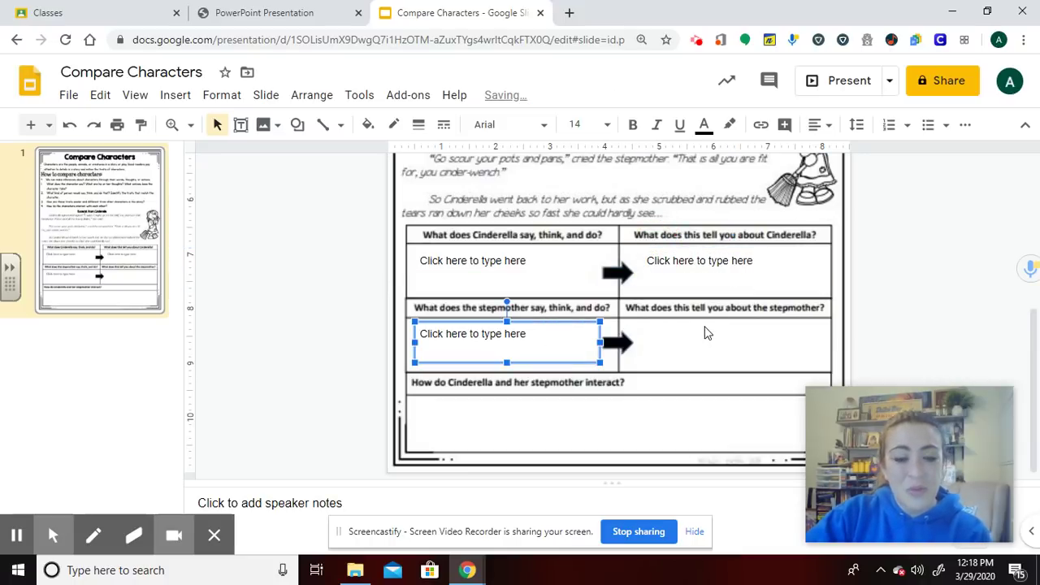
pyautogui.click(550, 266)
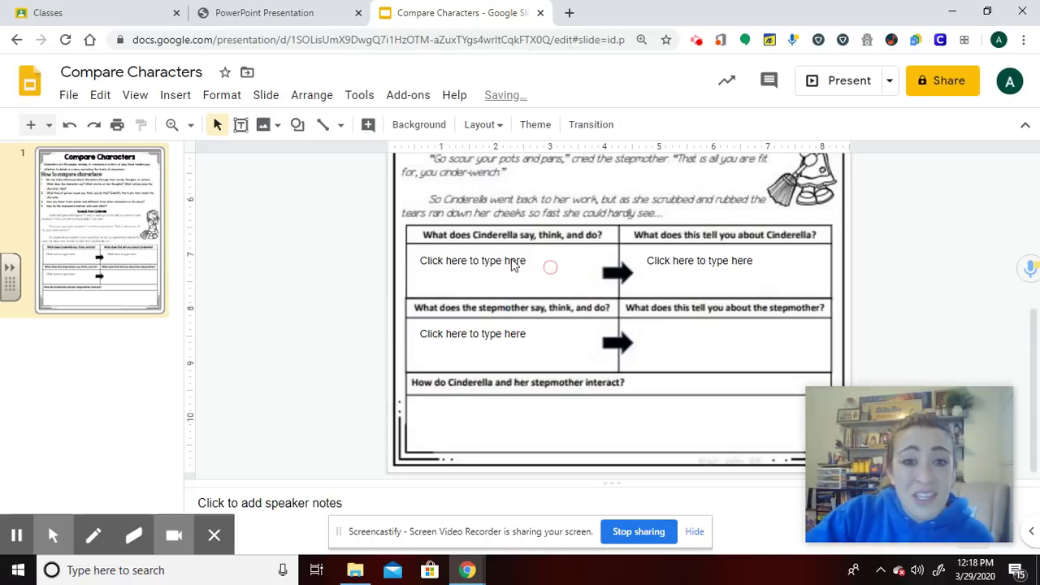
# Paste copies into the stepmother's right cell and the interaction cell, widening the latter across it.
pyautogui.hotkey('ctrl', 'v')
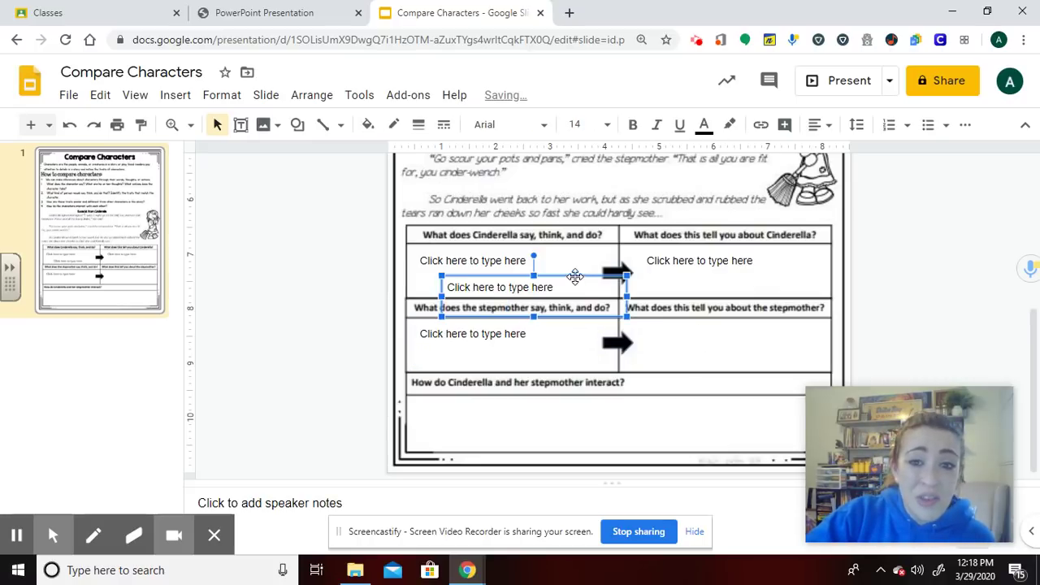
pyautogui.moveTo(574, 277); pyautogui.dragTo(771, 326)
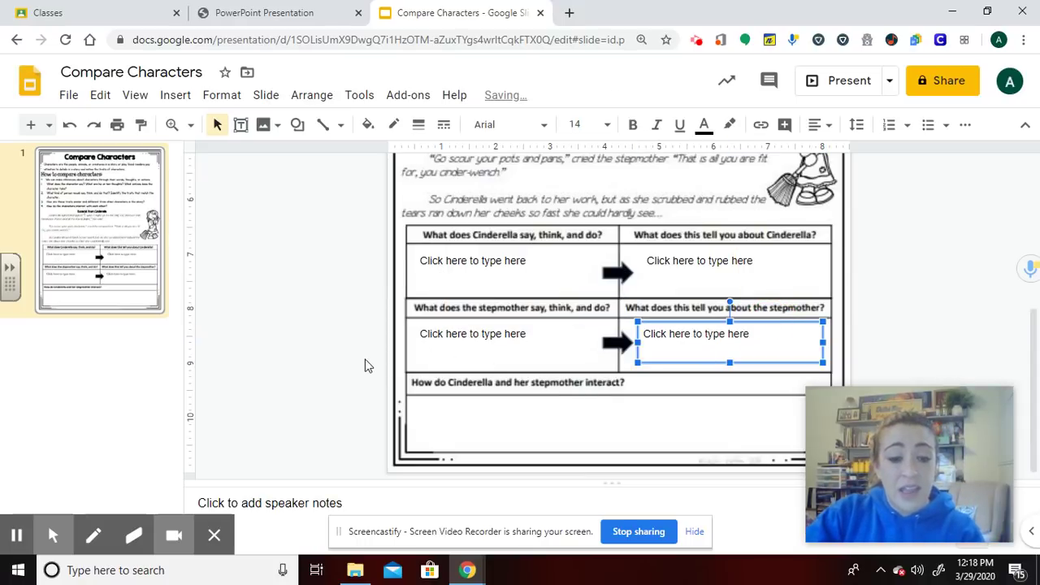
pyautogui.click(602, 324)
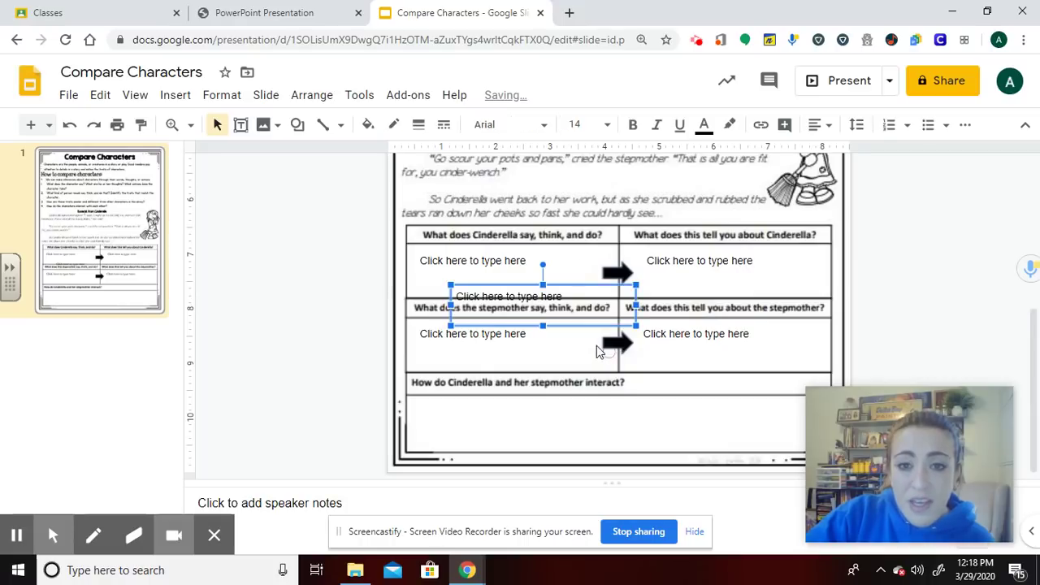
pyautogui.hotkey('ctrl', 'v')
pyautogui.moveTo(579, 286); pyautogui.dragTo(547, 402)
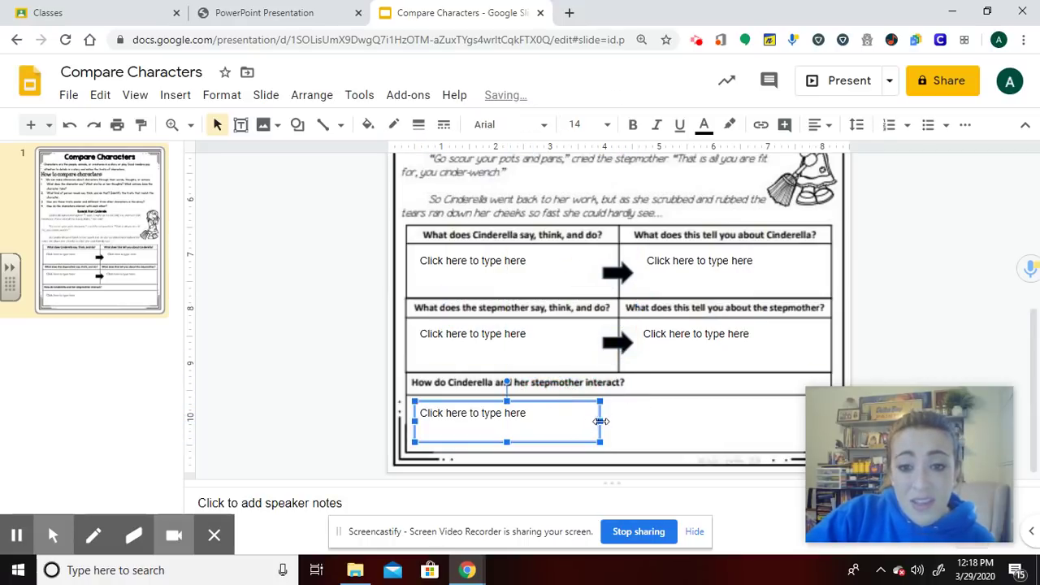
pyautogui.moveTo(600, 421); pyautogui.dragTo(812, 421)
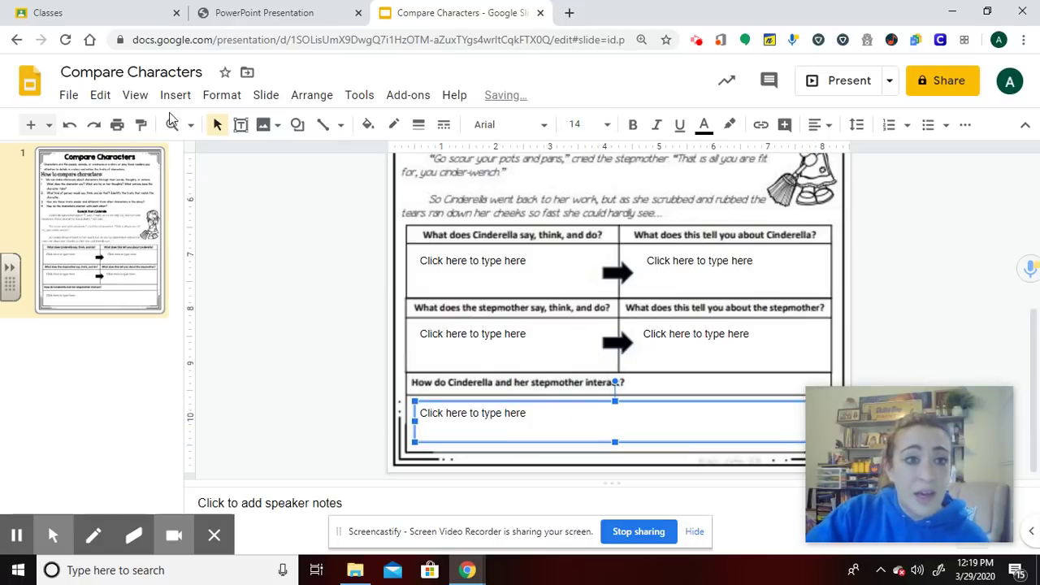
pyautogui.press('Escape')
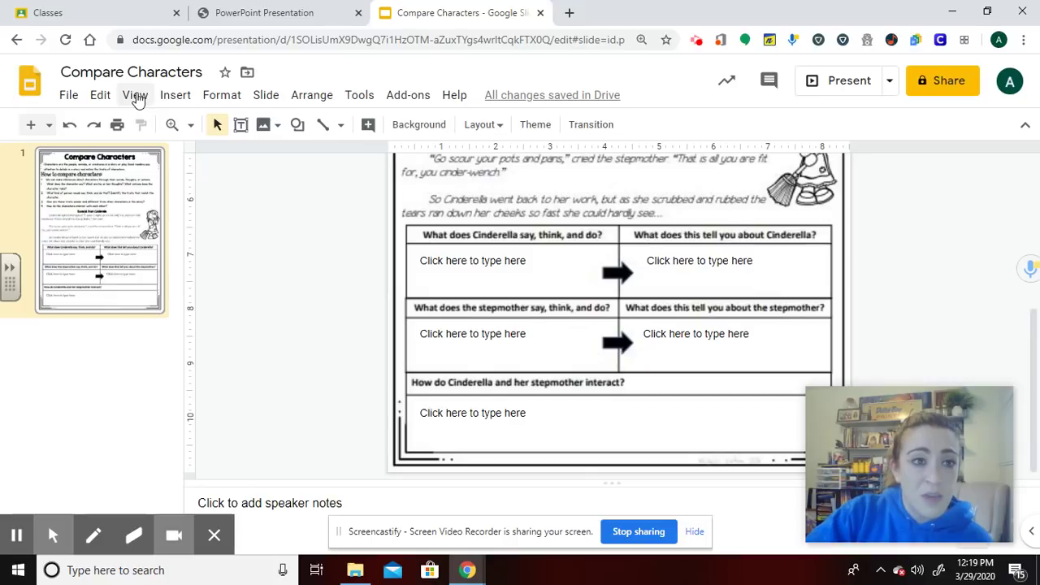
# Set the zoom to 100%, then zoom out one level to see the whole worksheet.
pyautogui.click(135, 96)
pyautogui.moveTo(224, 291)
pyautogui.click(396, 340)
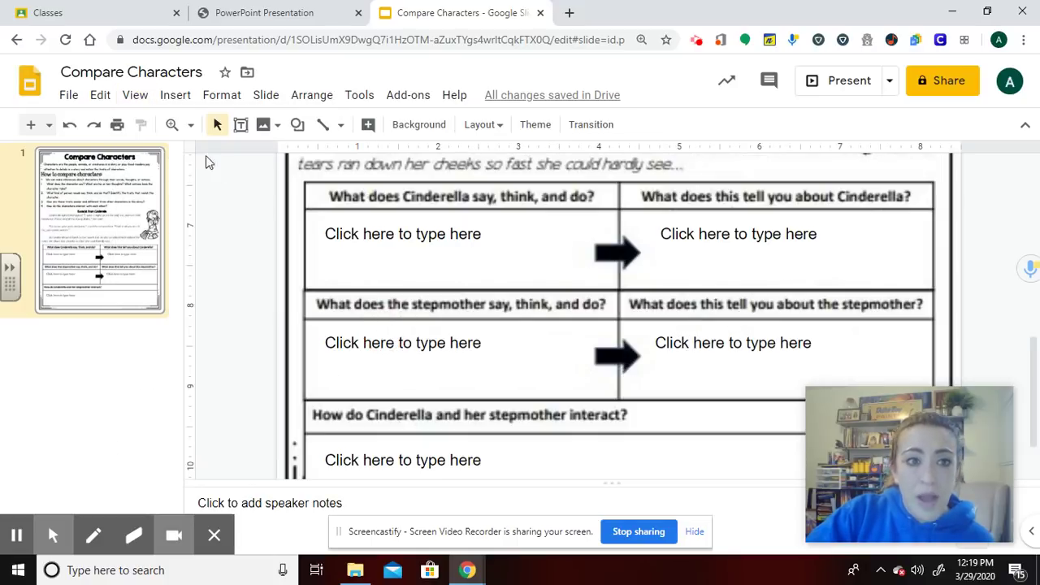
pyautogui.click(137, 96)
pyautogui.moveTo(256, 281)
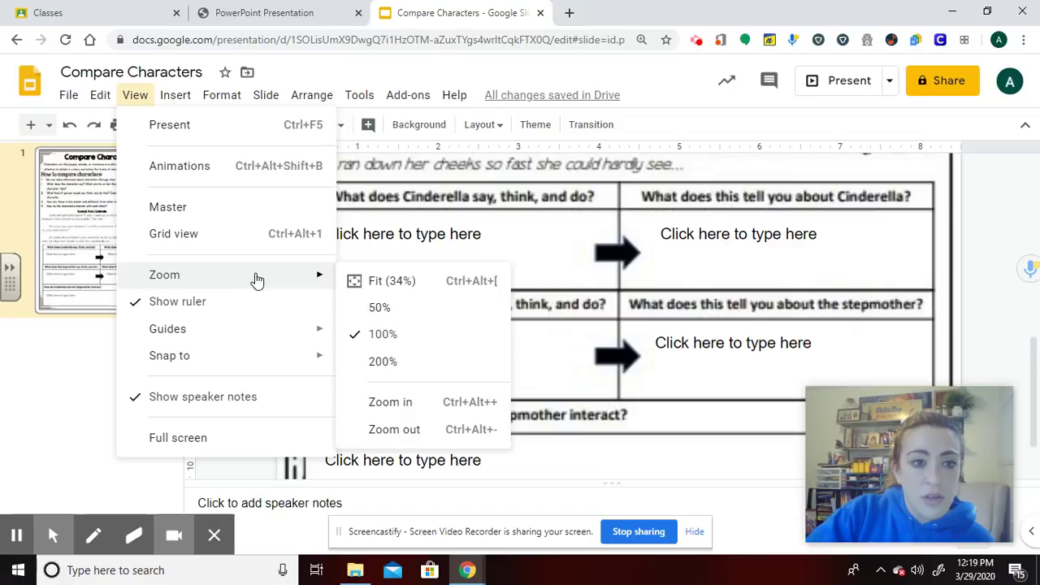
pyautogui.click(412, 431)
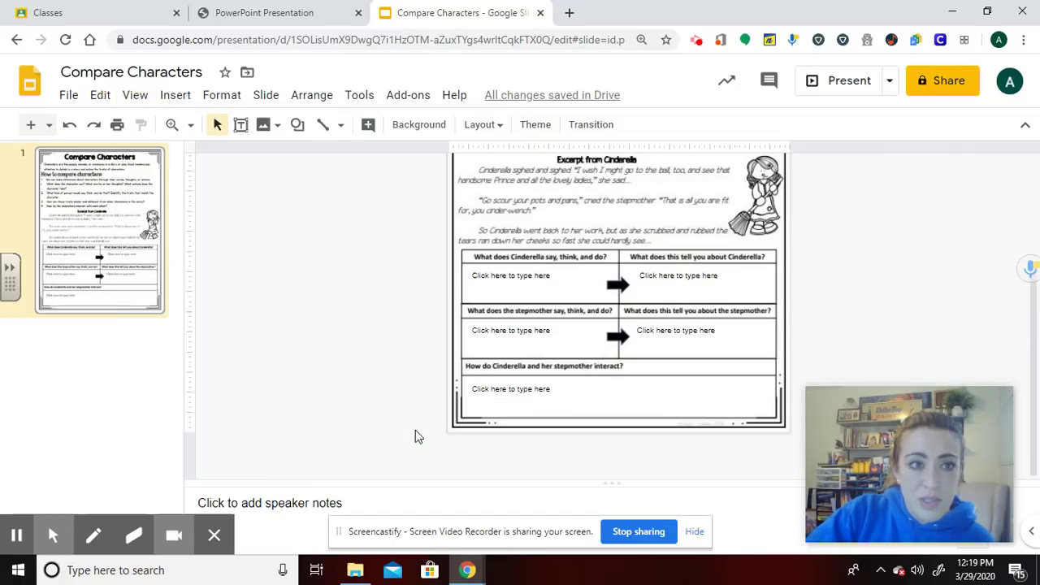
pyautogui.scroll(4, 473, 221)
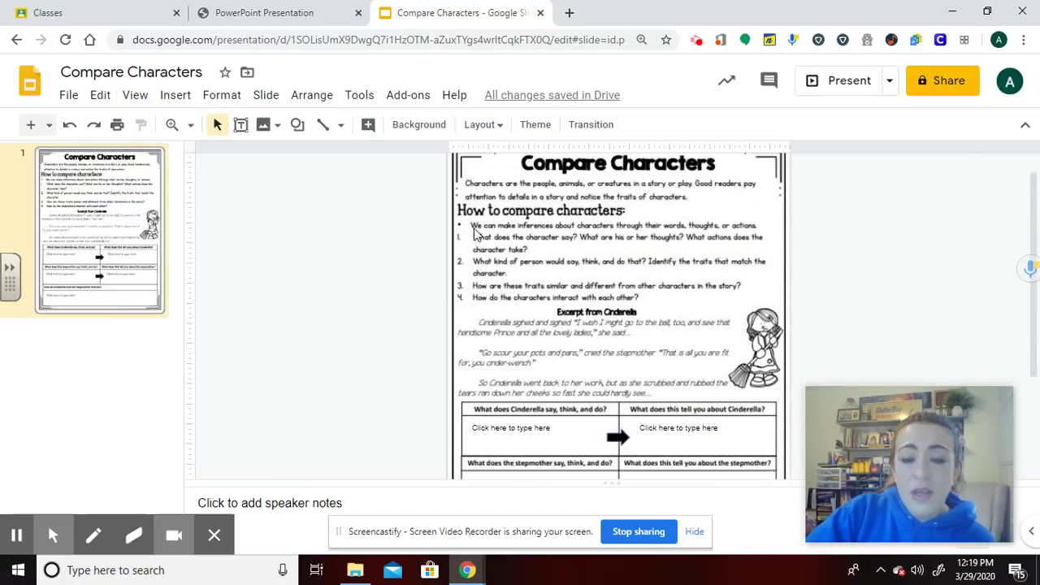
pyautogui.scroll(-3, 475, 236)
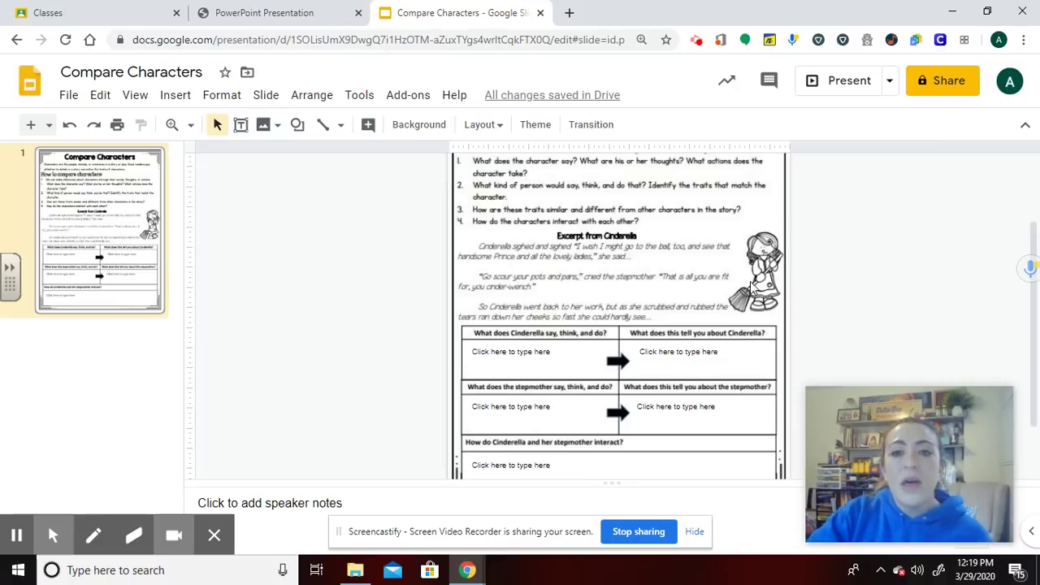
pyautogui.moveTo(1036, 342)
pyautogui.mouseDown()
pyautogui.moveTo(1035, 309)
pyautogui.moveTo(1037, 345)
pyautogui.mouseUp()
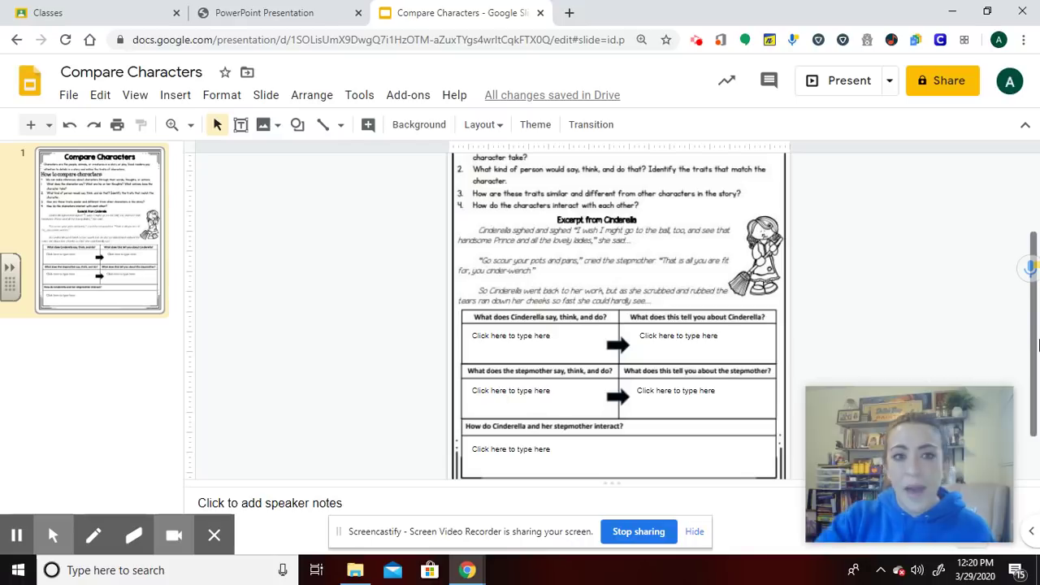
# Draw an empty text box left of the slide, shorten it, and move it lower.
pyautogui.click(241, 126)
pyautogui.moveTo(262, 217); pyautogui.dragTo(411, 432)
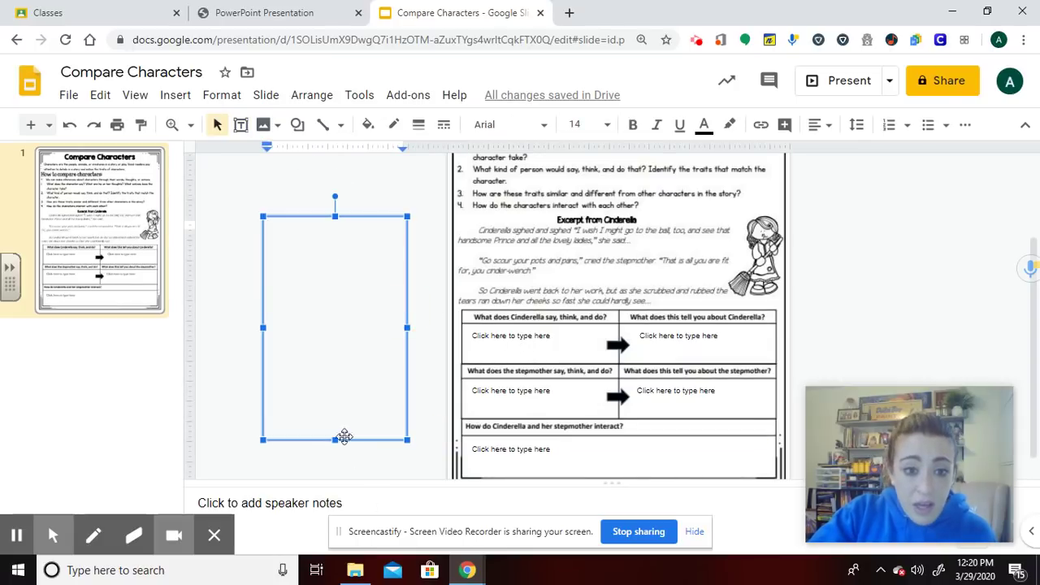
pyautogui.moveTo(334, 439); pyautogui.dragTo(341, 290)
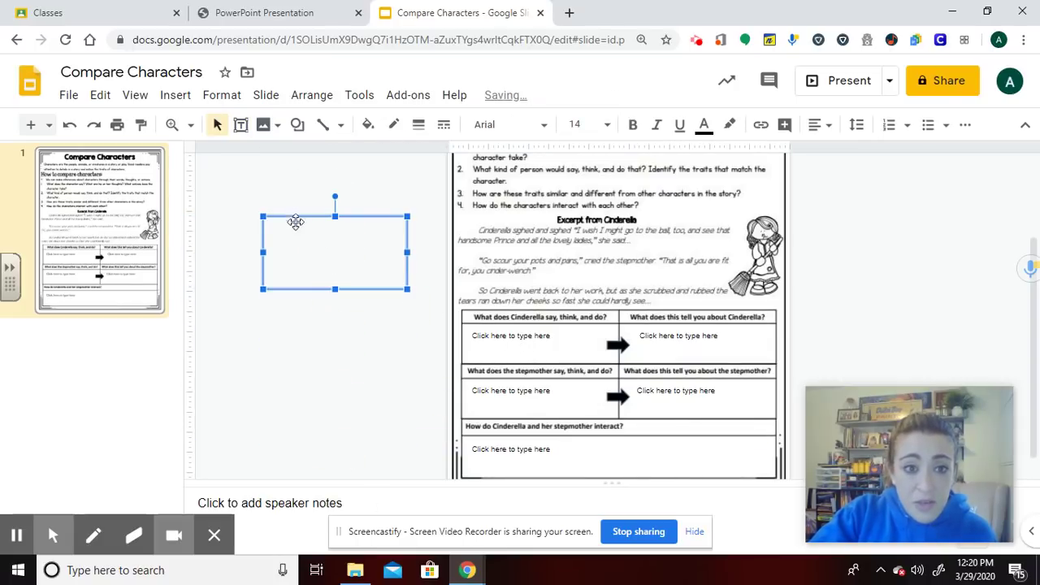
pyautogui.moveTo(294, 216); pyautogui.dragTo(307, 289)
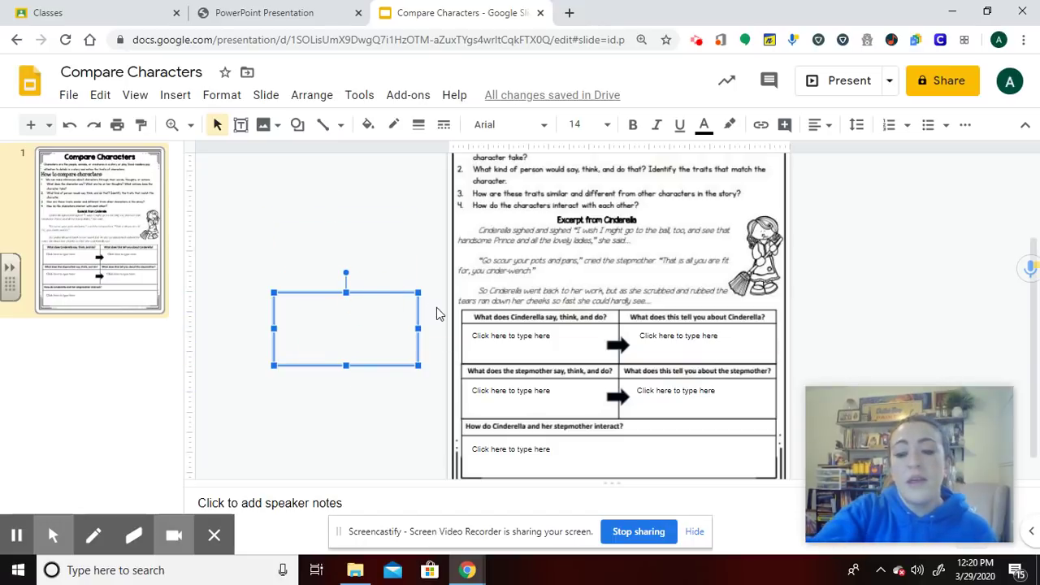
pyautogui.click(243, 308)
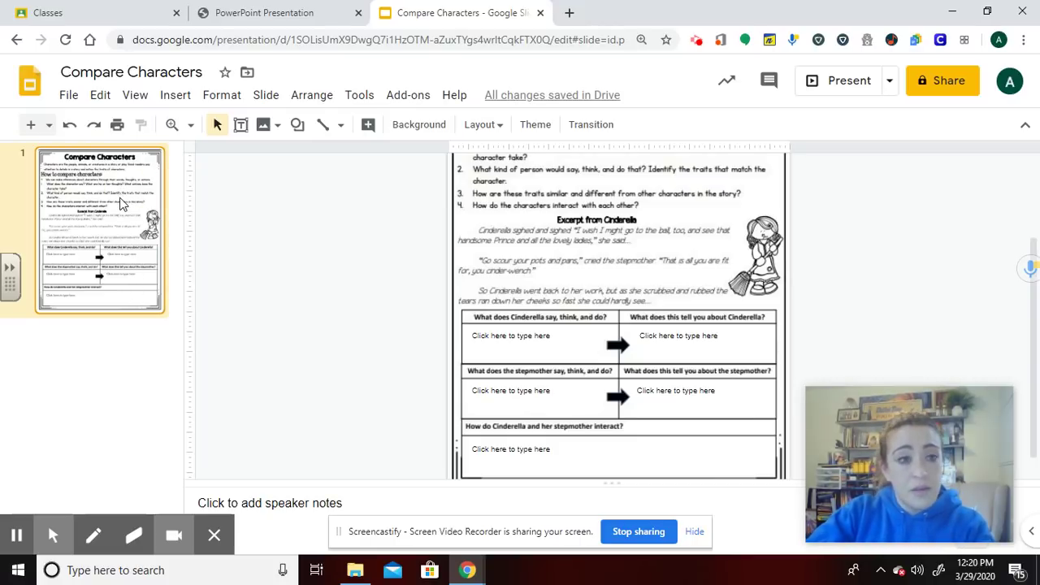
# Paste a copy of the worksheet as slide 2 after slide 1 and view it.
pyautogui.click(99, 354)
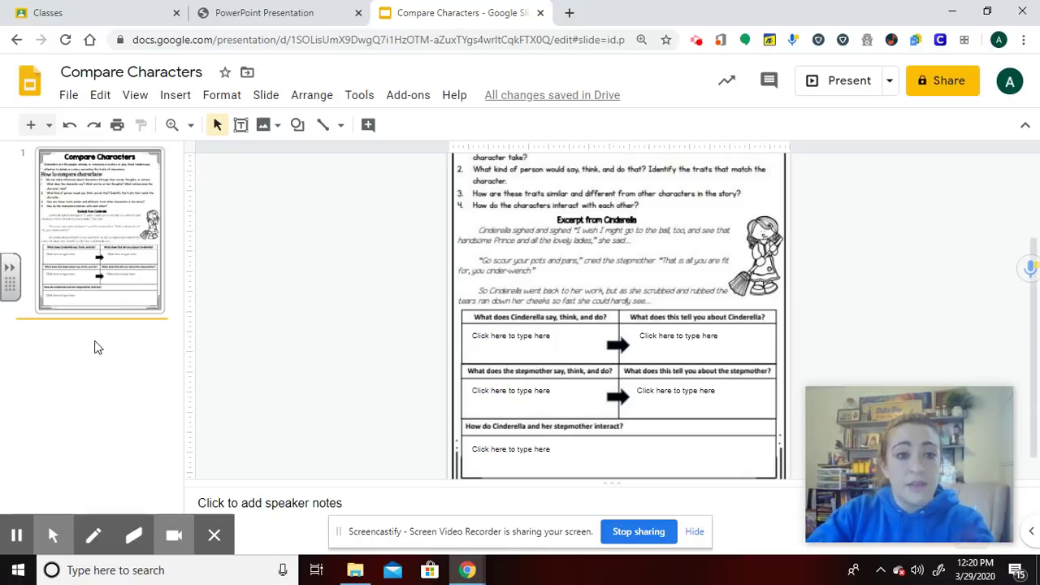
pyautogui.hotkey('ctrl', 'v')
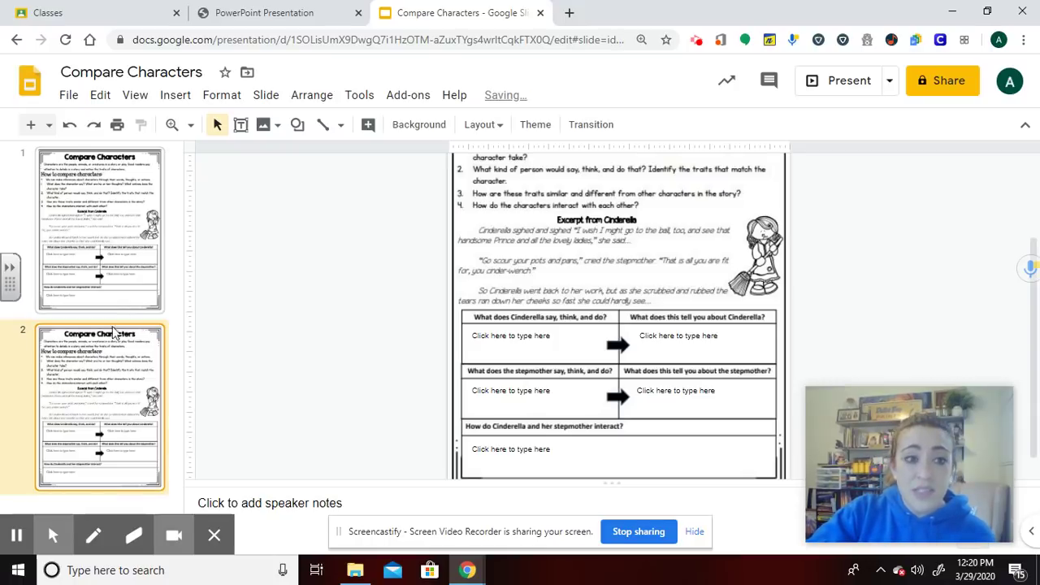
pyautogui.click(104, 259)
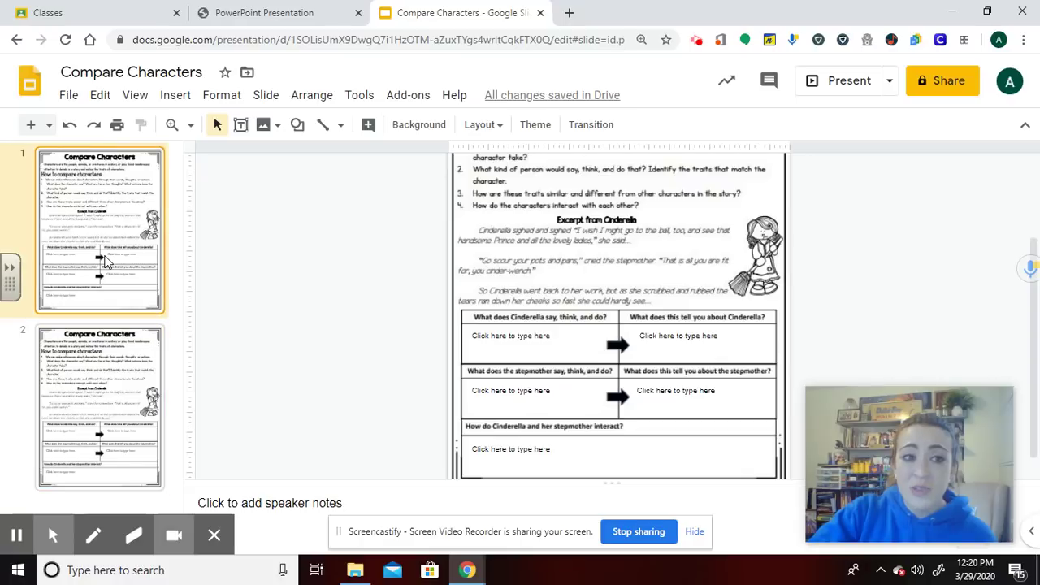
pyautogui.click(118, 360)
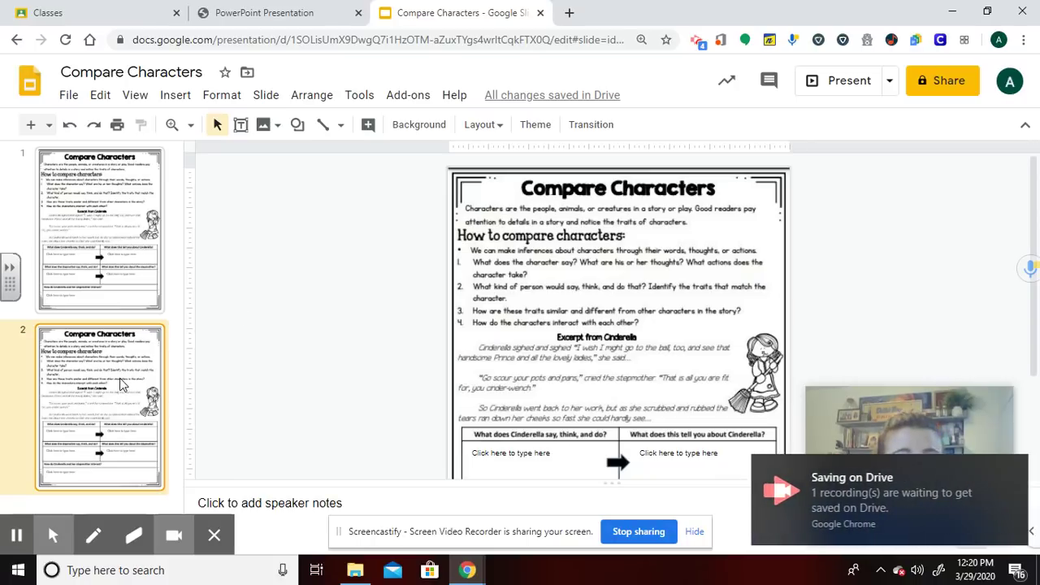
pyautogui.click(1014, 468)
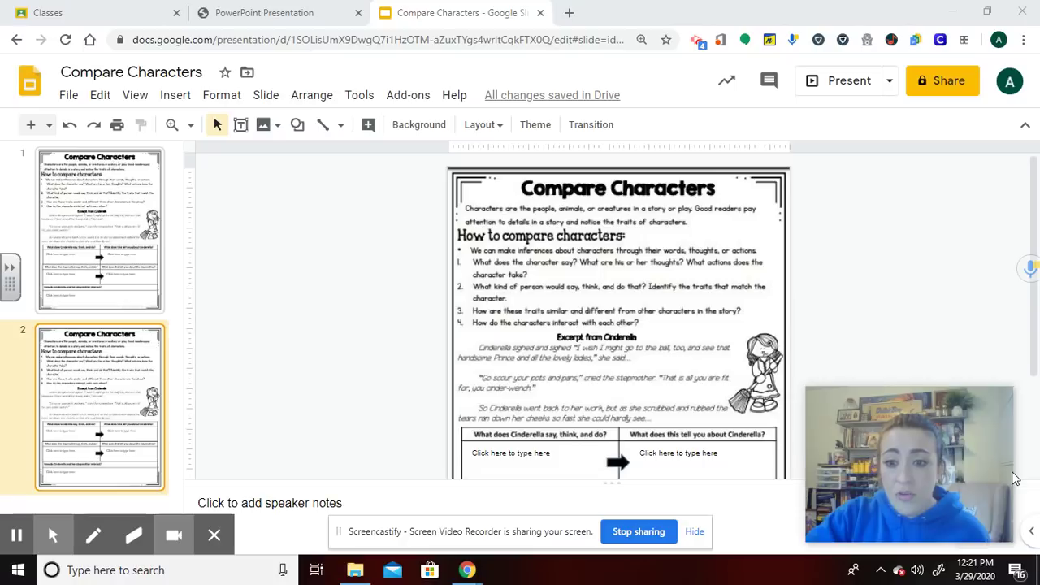